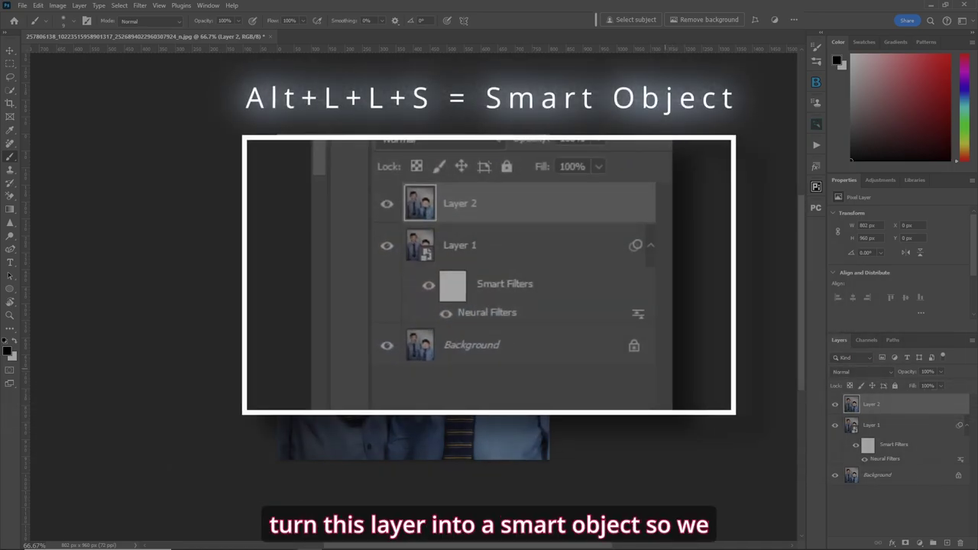
# Step: Convert Layer 2 of the two-boys portrait into an embedded smart object with Alt+L, L, S
pyautogui.hotkey('alt', 'l')
pyautogui.press('l')
pyautogui.press('s')
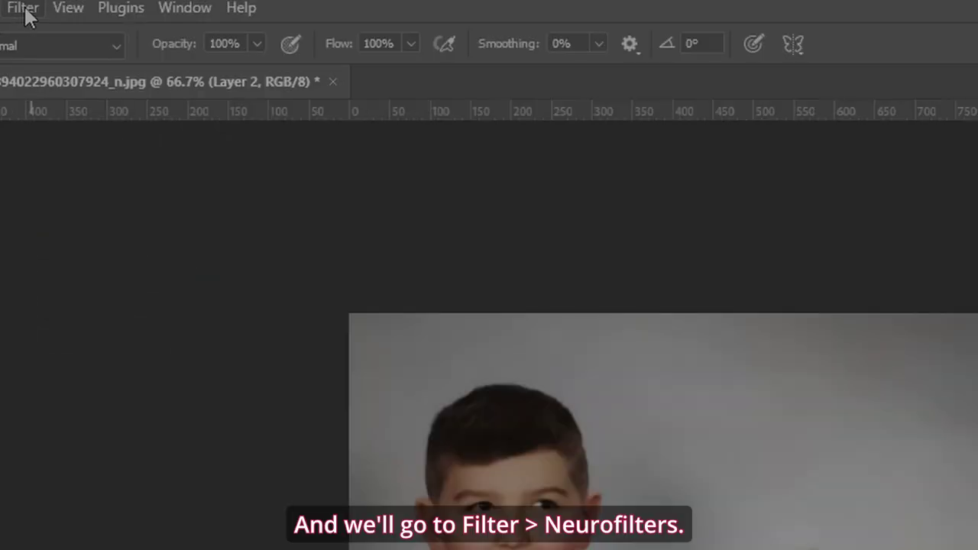
# Step: In Neural Filters, enable Smart Portrait and set the boy's Eye direction to -50
pyautogui.click(141, 6)
pyautogui.click(164, 107)
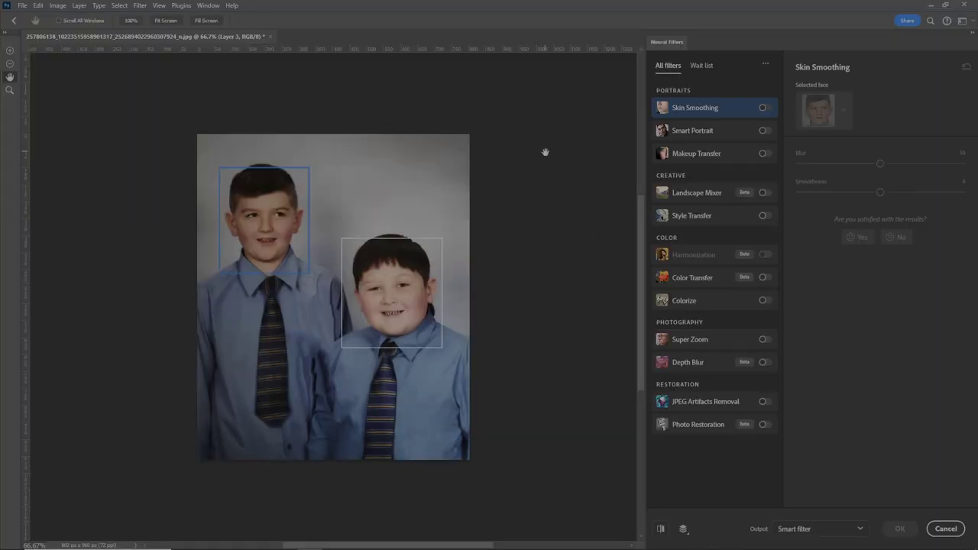
pyautogui.moveTo(727, 132)
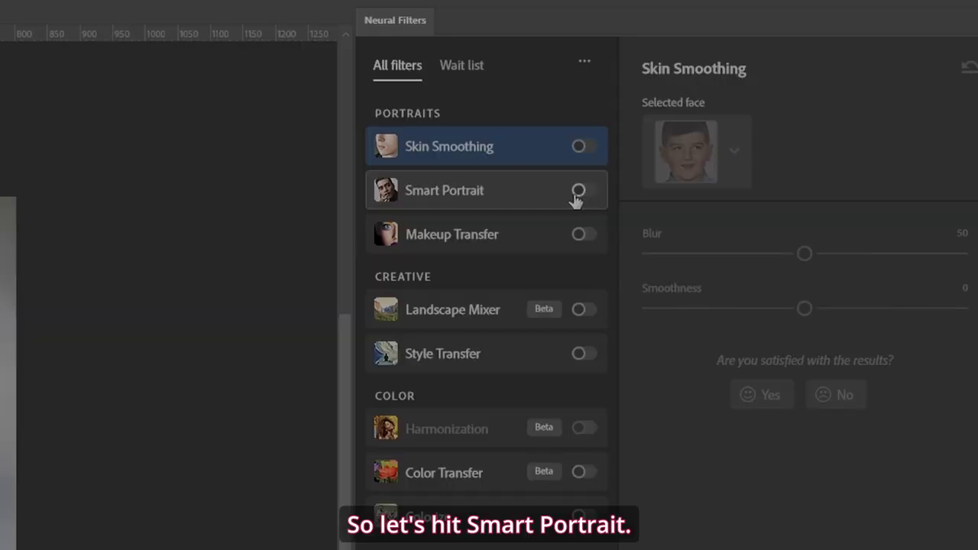
pyautogui.click(578, 193)
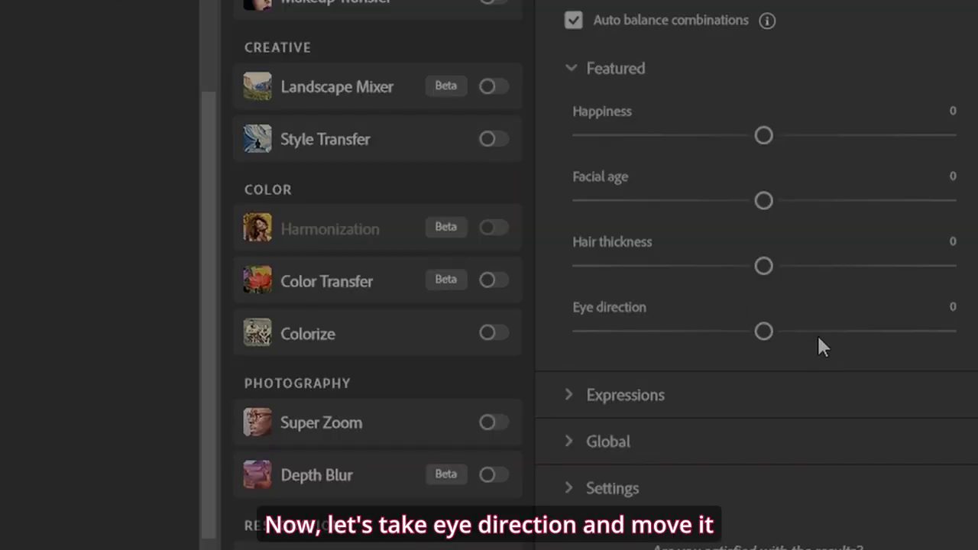
pyautogui.moveTo(763, 333); pyautogui.dragTo(561, 349)
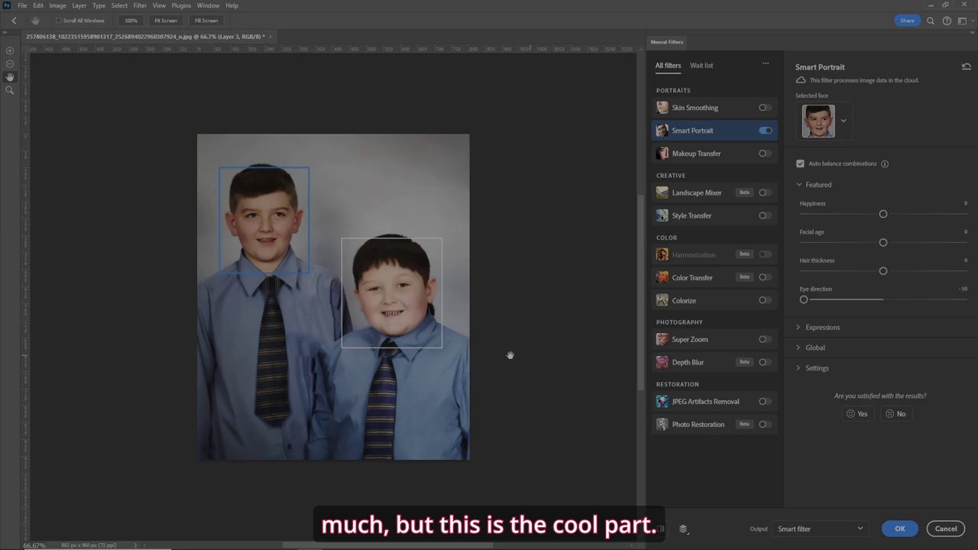
# Step: Apply the filter, then stamp visible layers into a new Layer 3 converted to a smart object
pyautogui.click(898, 530)
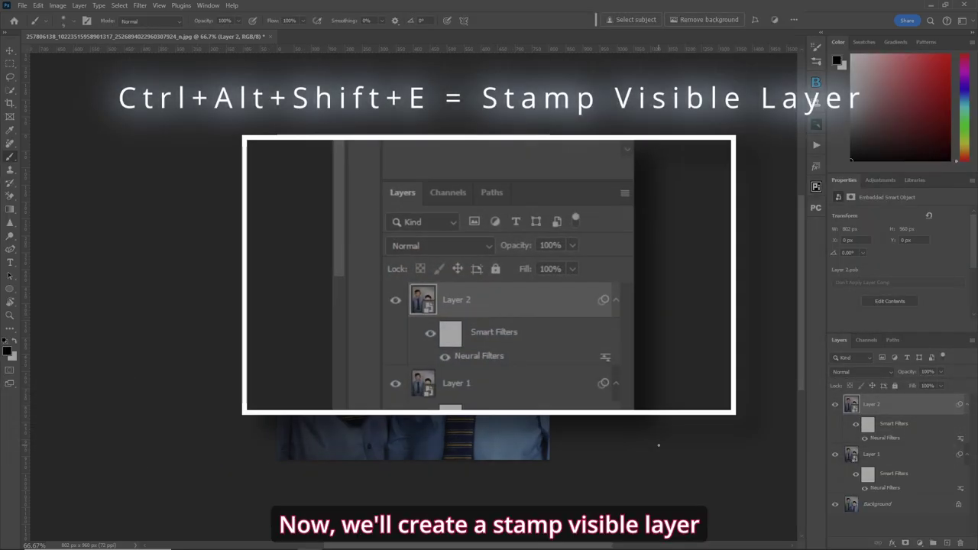
pyautogui.hotkey('ctrl', 'alt', 'shift', 'e')
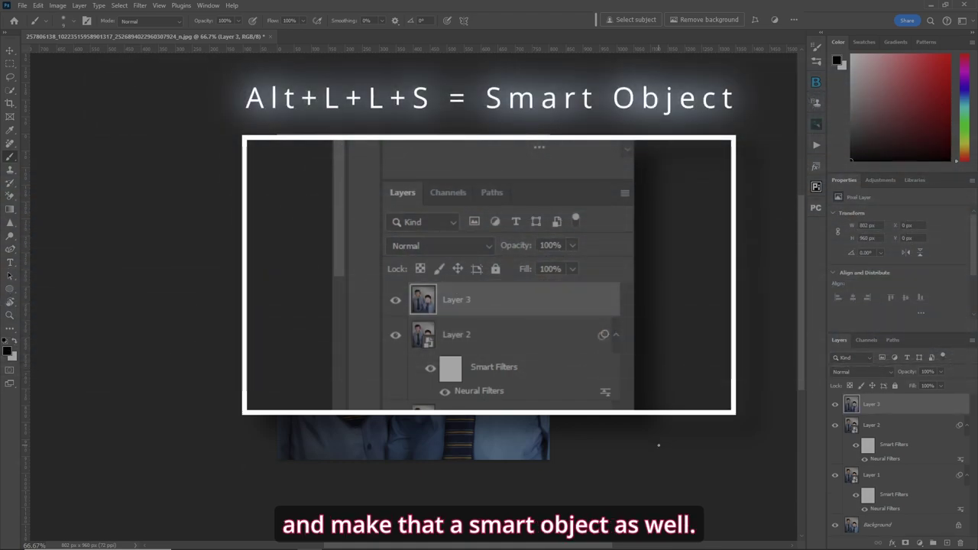
pyautogui.hotkey('alt', 'l')
pyautogui.press('l')
pyautogui.press('s')
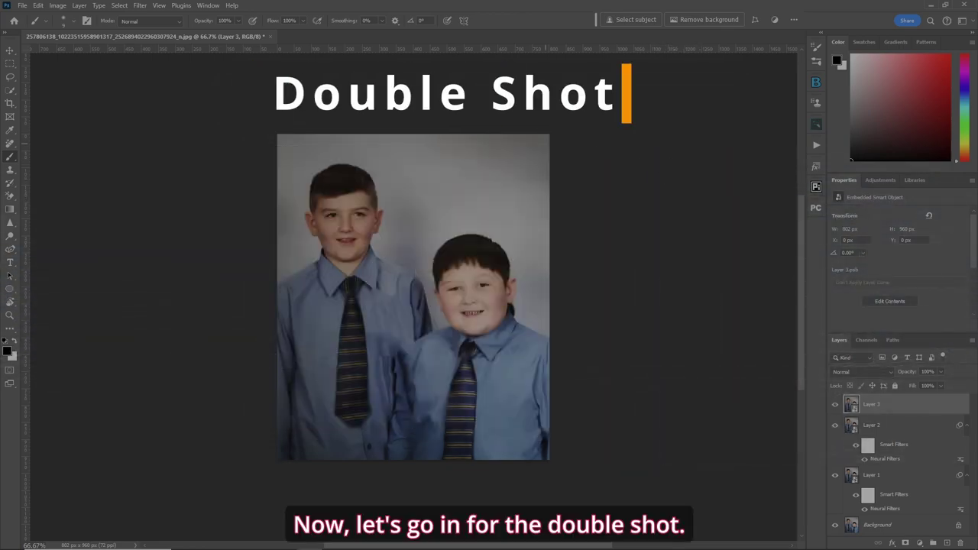
# Step: Apply a second Smart Portrait filter to Layer 3 with Eye direction -50
pyautogui.click(141, 6)
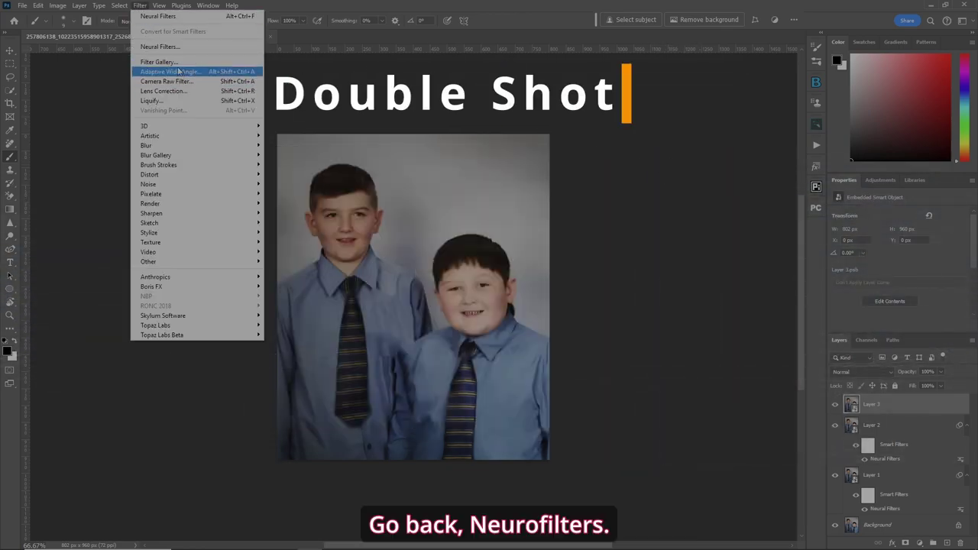
pyautogui.click(192, 48)
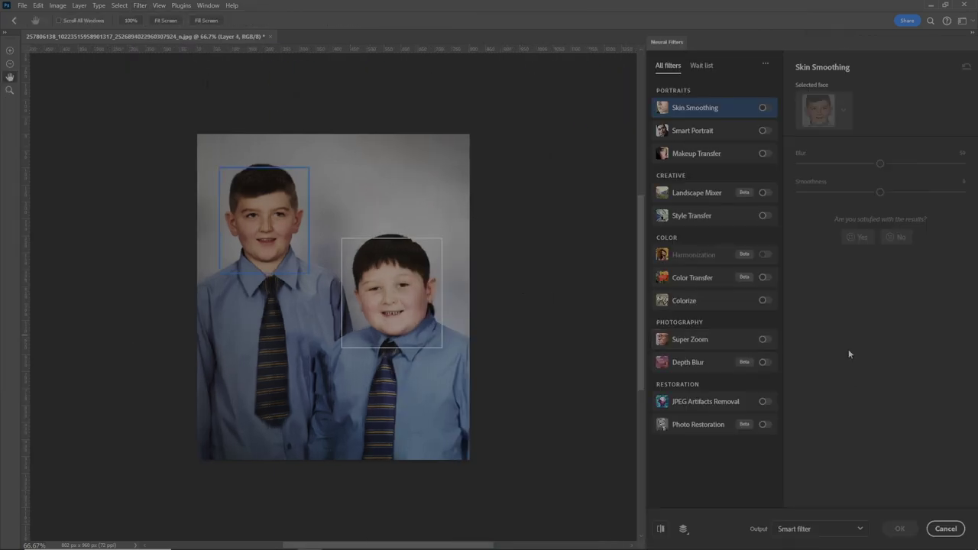
pyautogui.click(764, 130)
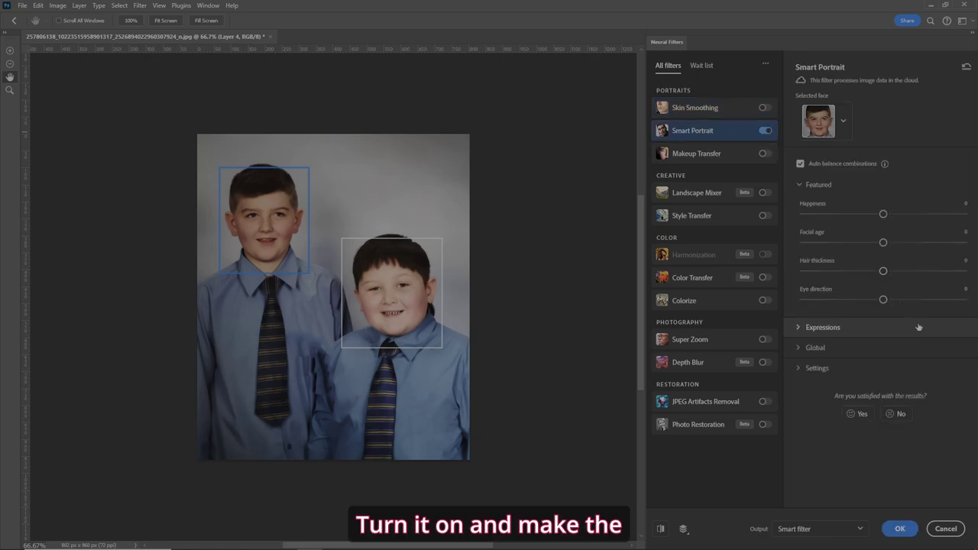
pyautogui.moveTo(881, 301); pyautogui.dragTo(803, 301)
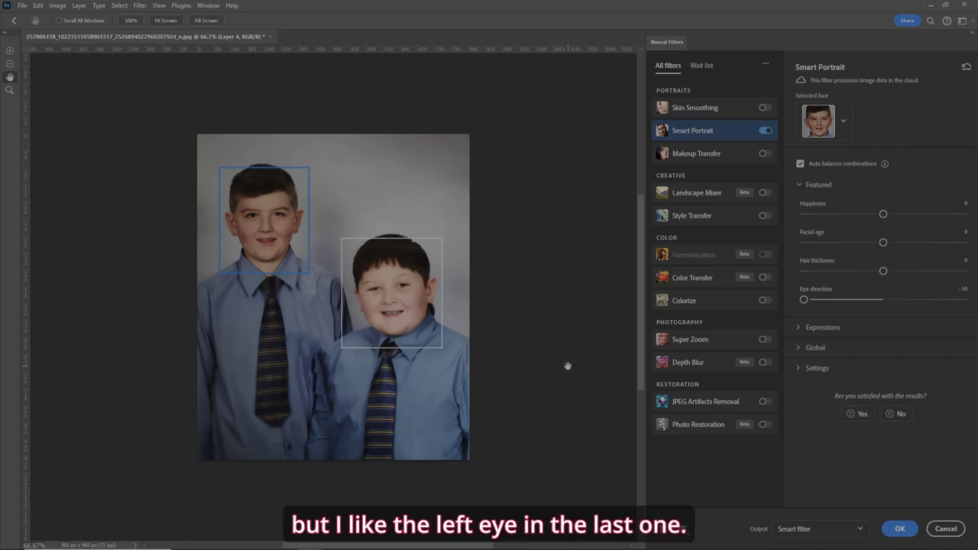
pyautogui.click(899, 529)
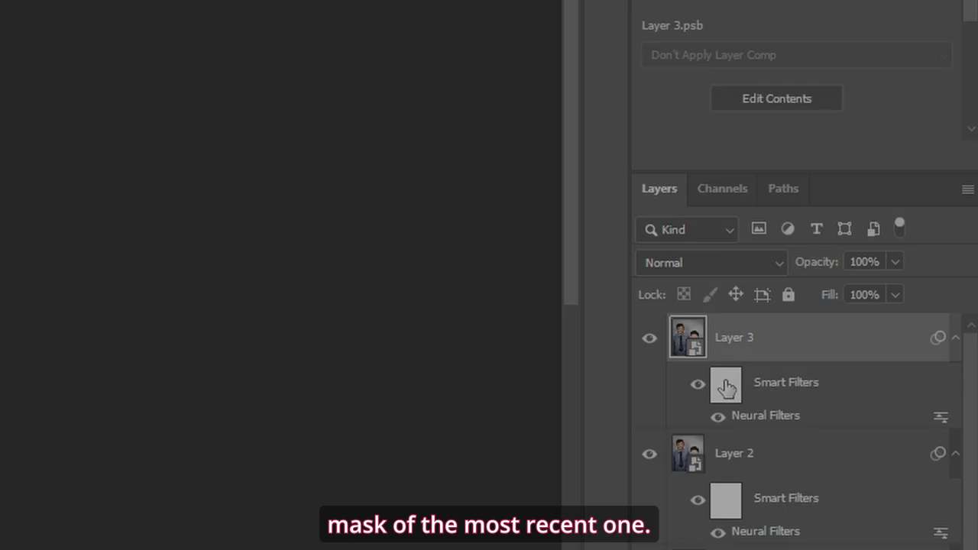
# Step: Target Layer 3's filter mask with the Brush at 20% flow
pyautogui.click(724, 388)
pyautogui.press('b')
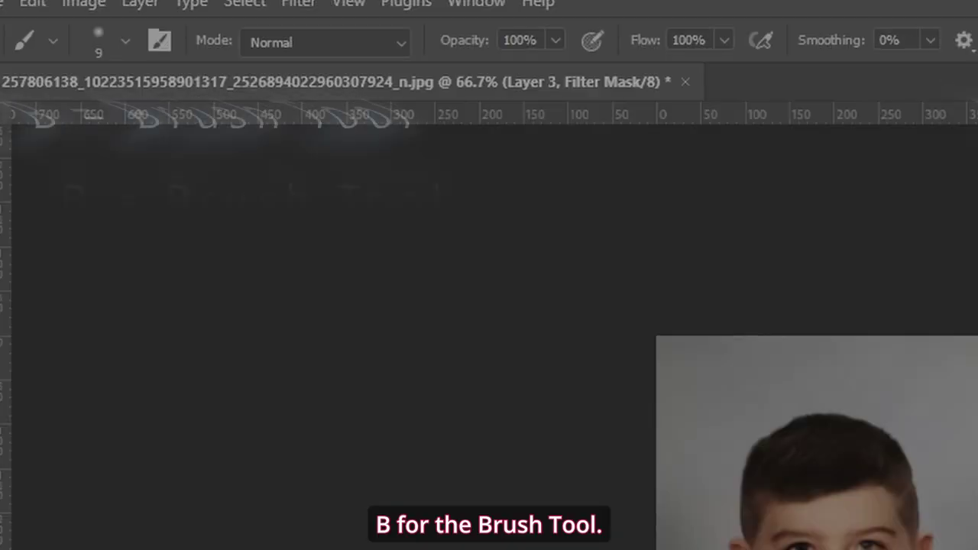
pyautogui.click(690, 40)
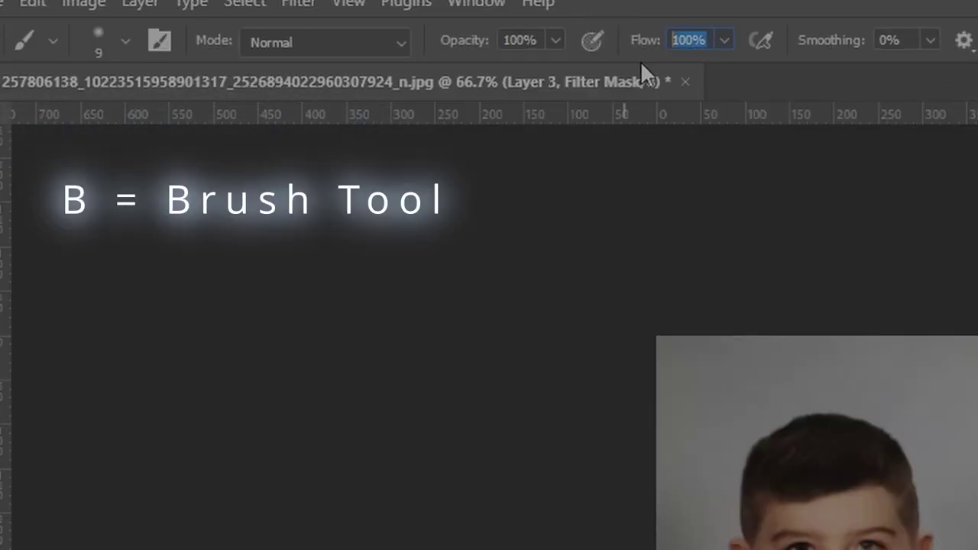
pyautogui.write('20')
pyautogui.press('Return')
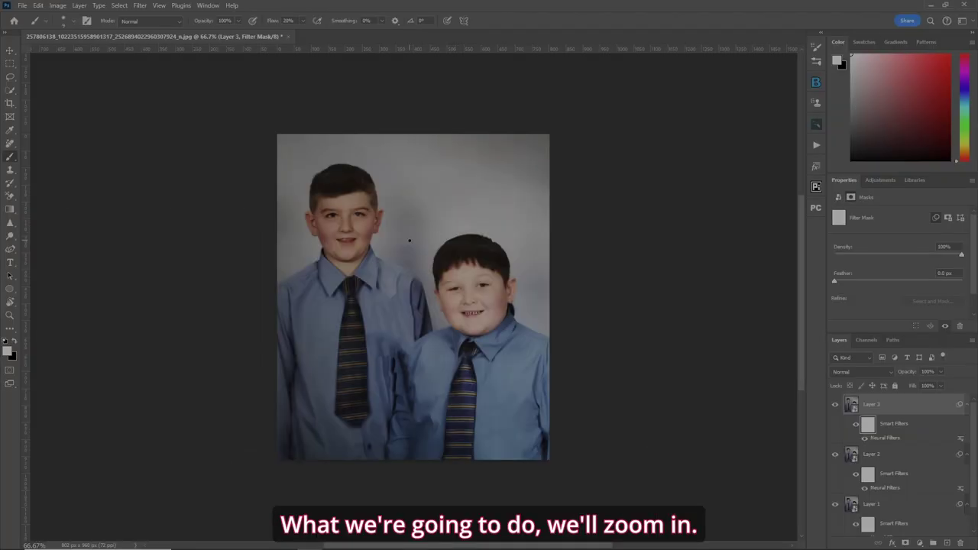
# Step: Paint black over the left boy's eye at 300% zoom, then toggle Layer 3 to compare
pyautogui.hotkey('ctrl', '+')
pyautogui.hotkey('ctrl', '+')
pyautogui.hotkey('ctrl', '+')
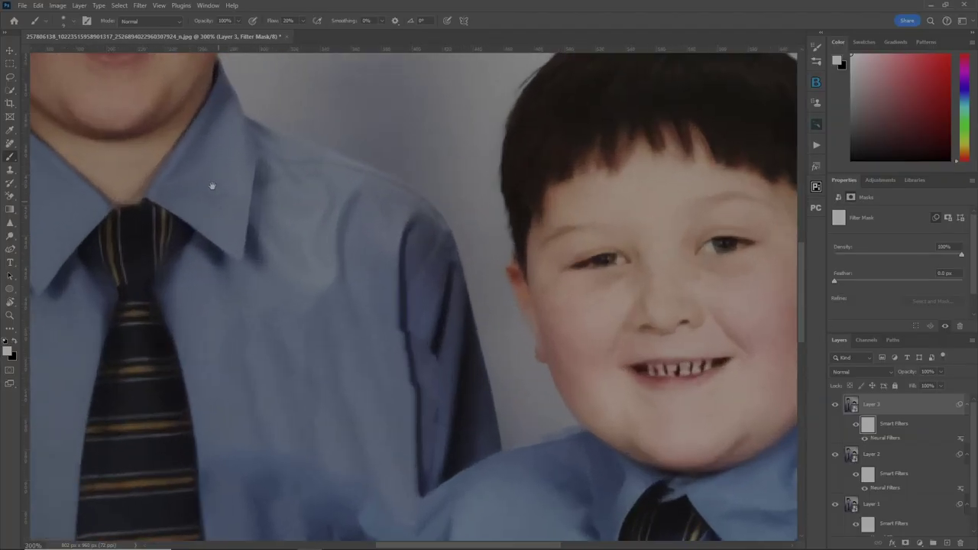
pyautogui.moveTo(212, 185)
pyautogui.mouseDown()
pyautogui.moveTo(364, 469)
pyautogui.moveTo(437, 469)
pyautogui.mouseUp()
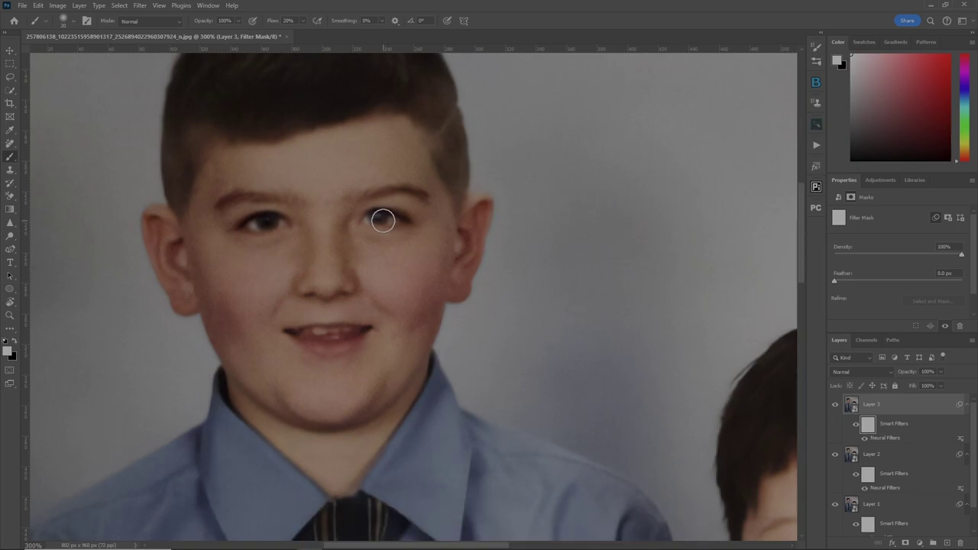
pyautogui.press('x')
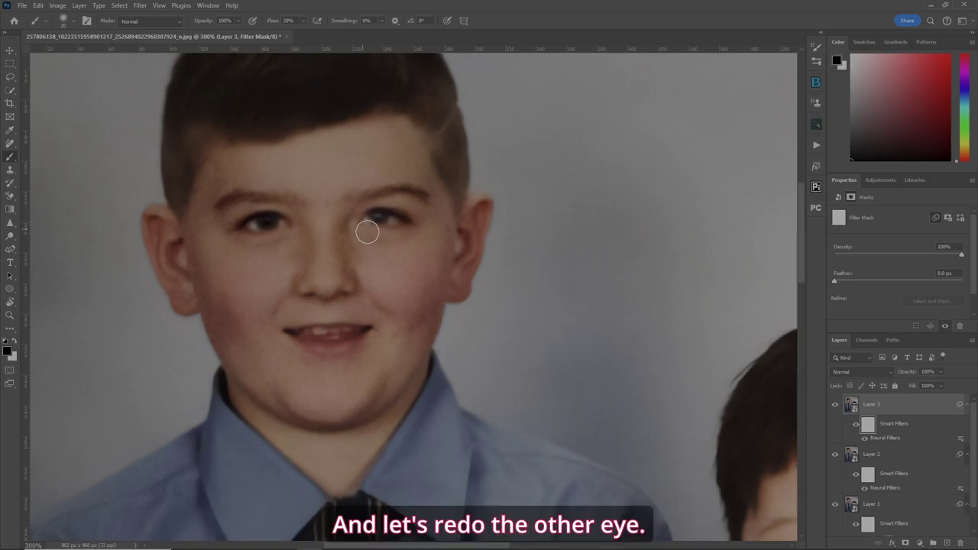
pyautogui.moveTo(366, 232)
pyautogui.mouseDown()
pyautogui.moveTo(393, 212)
pyautogui.moveTo(373, 218)
pyautogui.moveTo(389, 222)
pyautogui.moveTo(362, 219)
pyautogui.moveTo(393, 219)
pyautogui.moveTo(380, 218)
pyautogui.mouseUp()
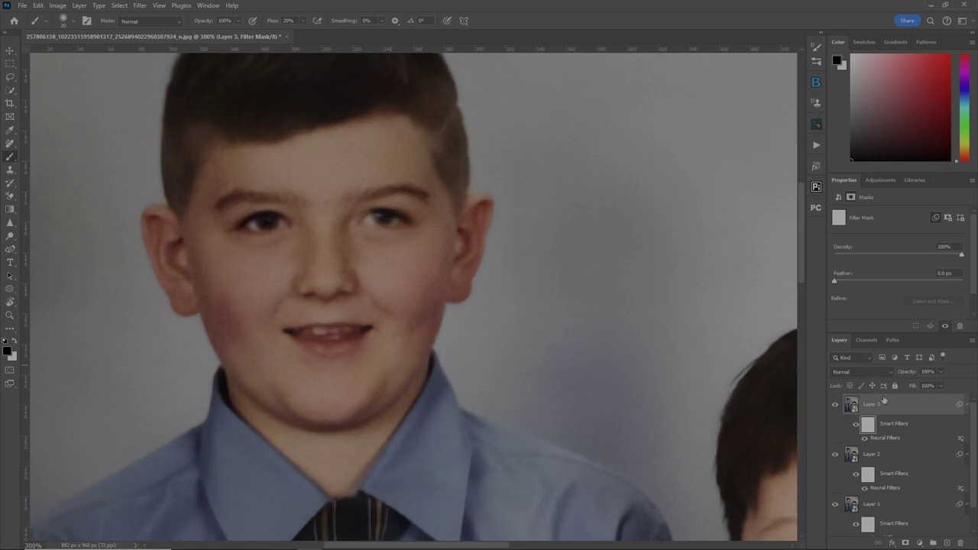
pyautogui.click(835, 405)
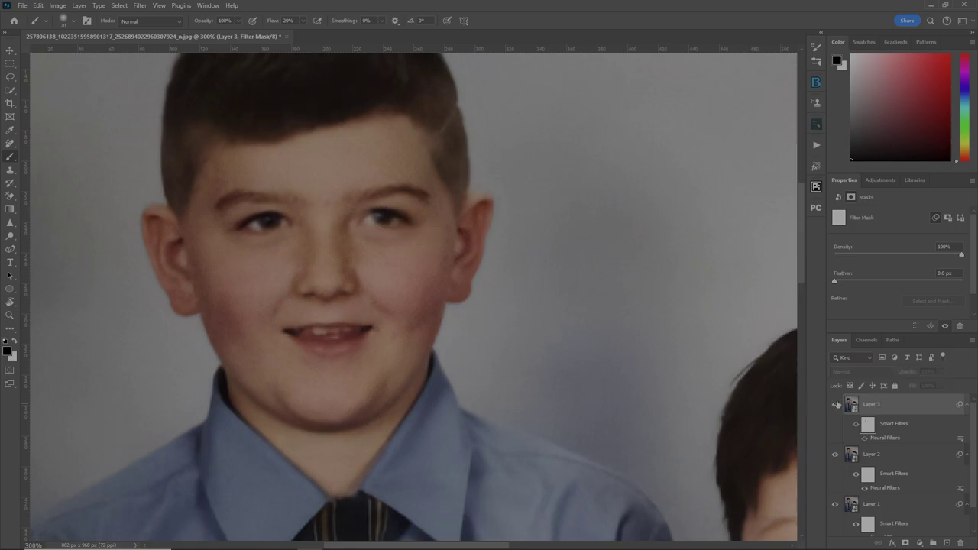
pyautogui.click(835, 405)
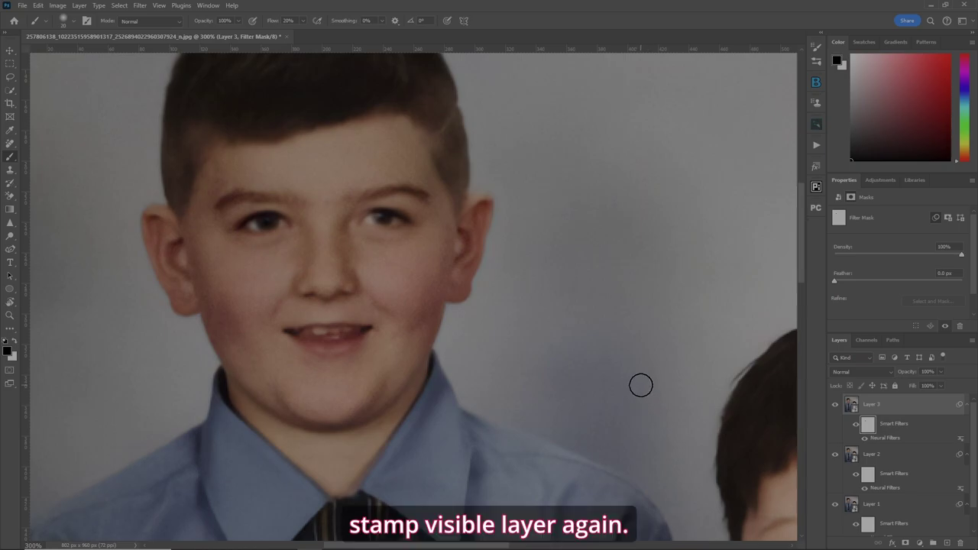
# Step: Stamp visible layers into a new Layer 4 and convert it to a smart object
pyautogui.hotkey('ctrl', 'shift', 'alt', 'e')
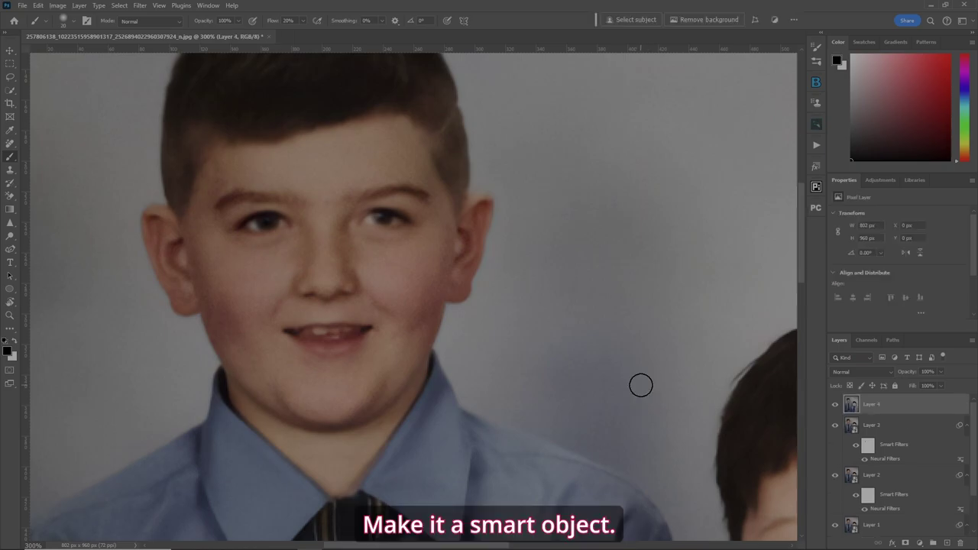
pyautogui.click(79, 6)
pyautogui.click(221, 212)
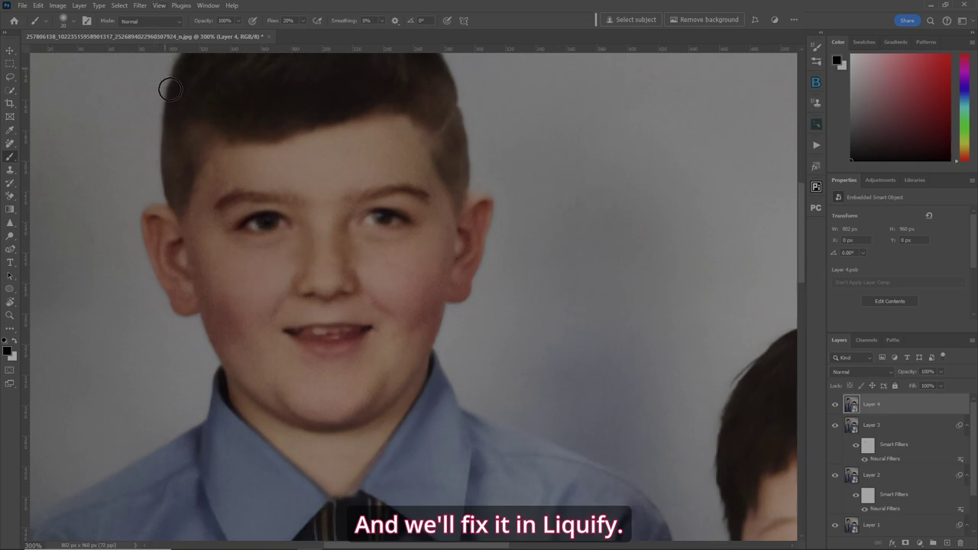
# Step: In Face-Aware Liquify, set the left eye to Size -36, Height -100 and Width -100
pyautogui.click(140, 6)
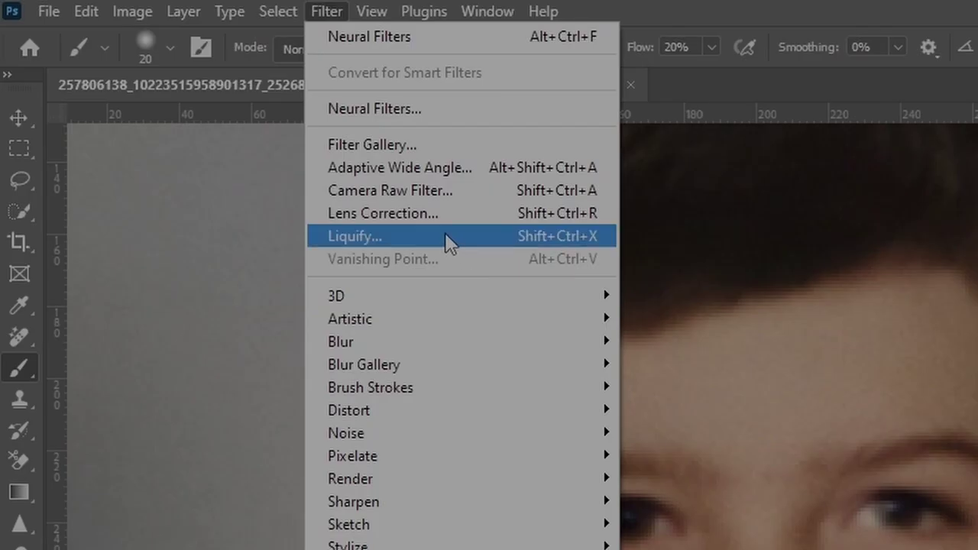
pyautogui.click(451, 239)
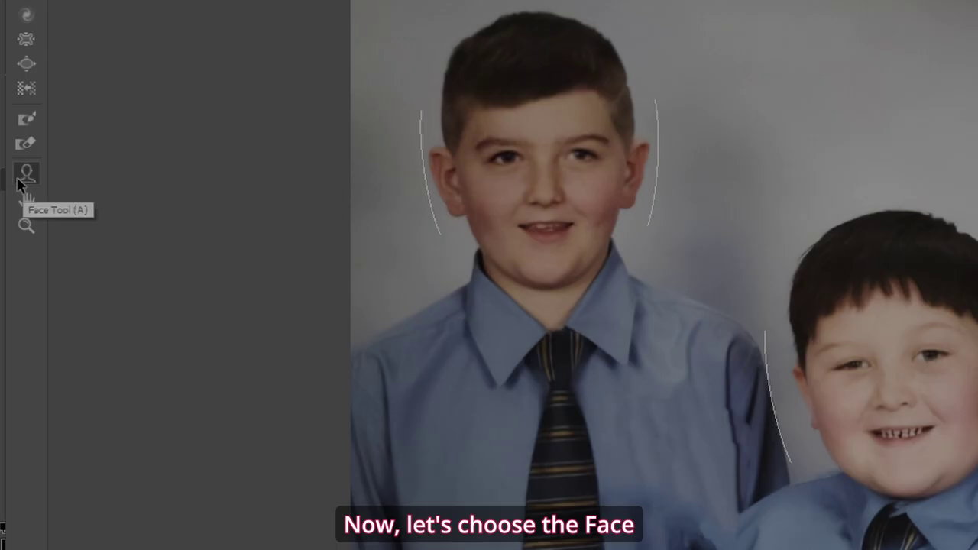
pyautogui.click(15, 152)
pyautogui.moveTo(331, 131)
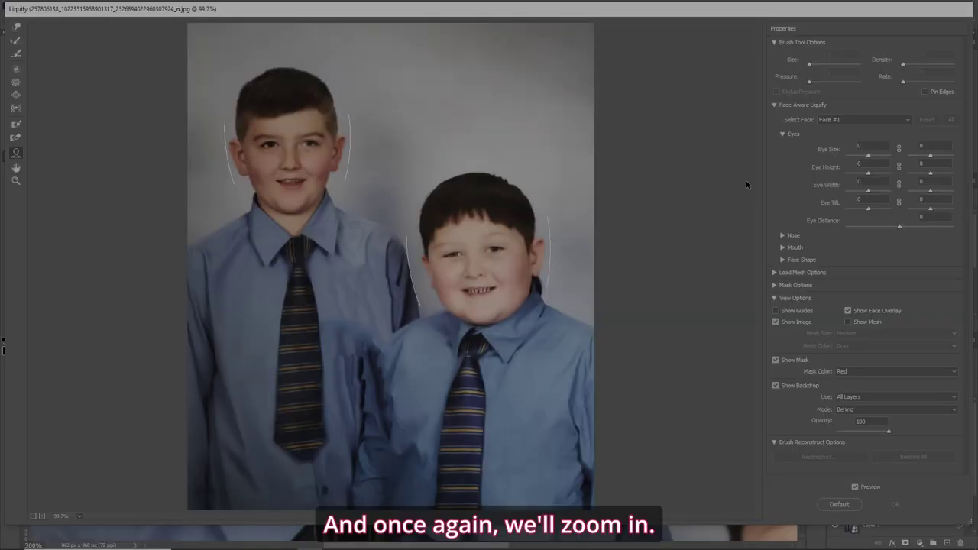
pyautogui.hotkey('ctrl', '+')
pyautogui.hotkey('ctrl', '+')
pyautogui.hotkey('ctrl', '+')
pyautogui.moveTo(267, 245); pyautogui.dragTo(536, 474)
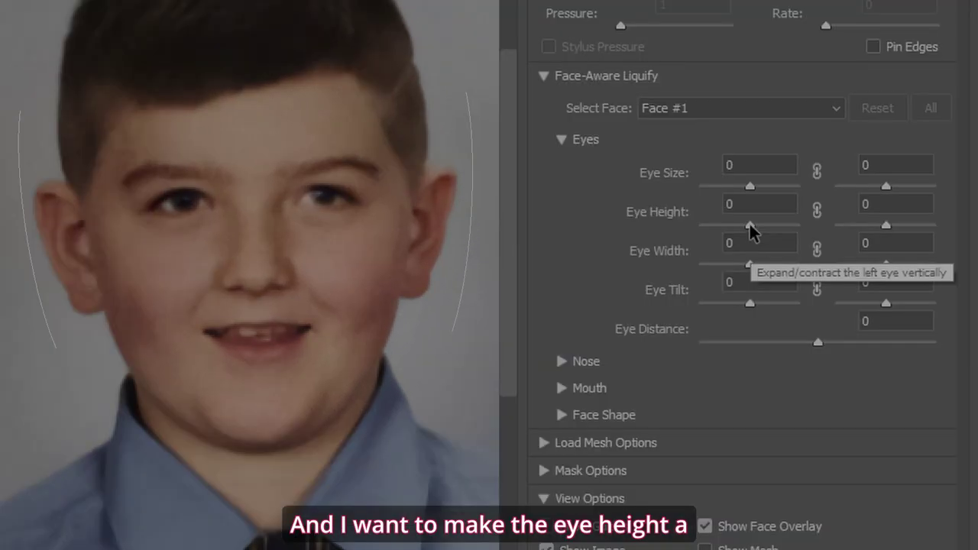
pyautogui.moveTo(868, 173); pyautogui.dragTo(871, 173)
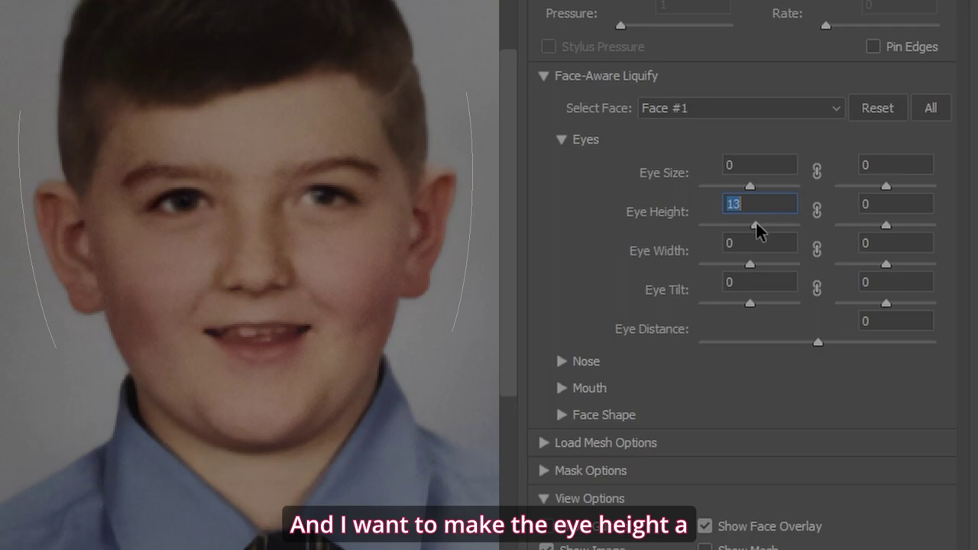
pyautogui.moveTo(756, 222); pyautogui.dragTo(603, 245)
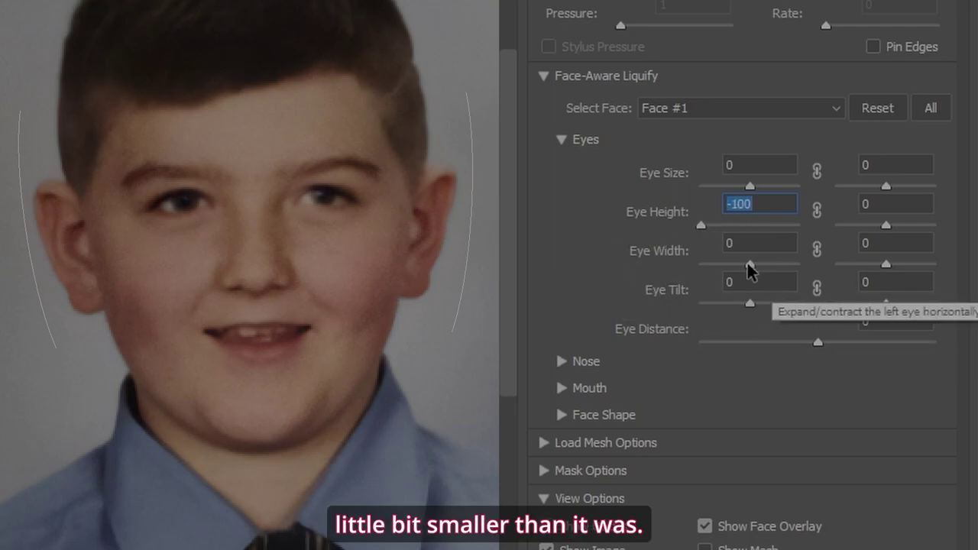
pyautogui.moveTo(750, 262); pyautogui.dragTo(681, 290)
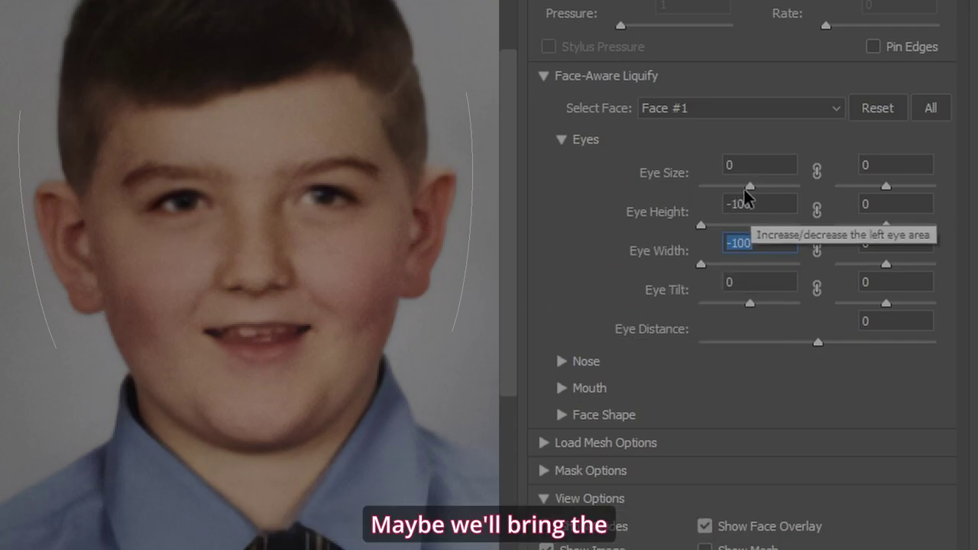
pyautogui.moveTo(752, 185); pyautogui.dragTo(728, 191)
pyautogui.moveTo(726, 186); pyautogui.dragTo(734, 186)
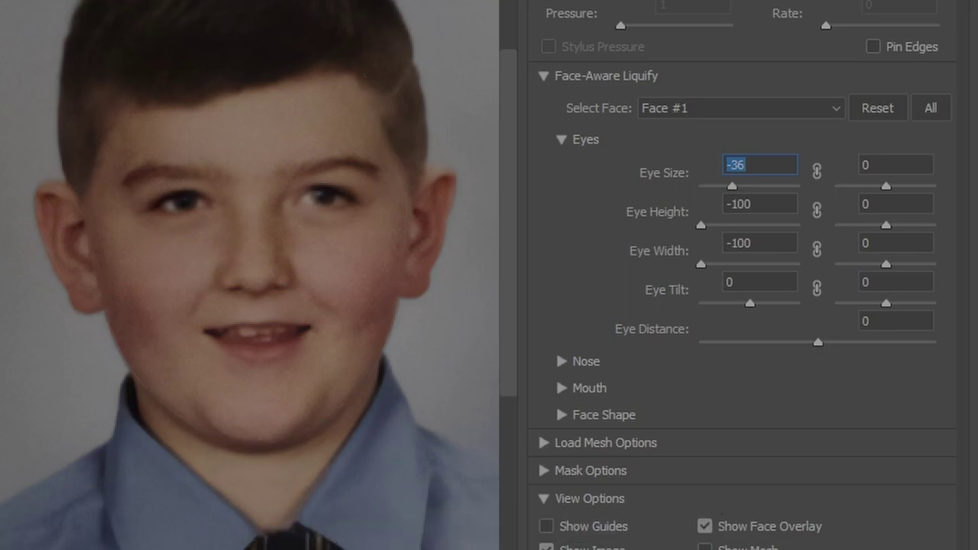
pyautogui.press('Return')
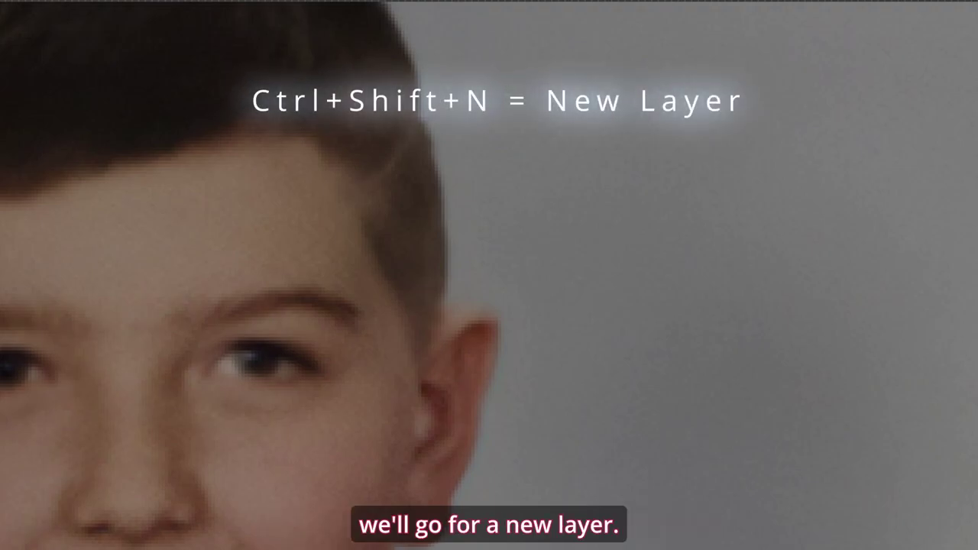
# Step: Create a new empty layer named 'Catch Light'
pyautogui.hotkey('ctrl', 'shift', 'n')
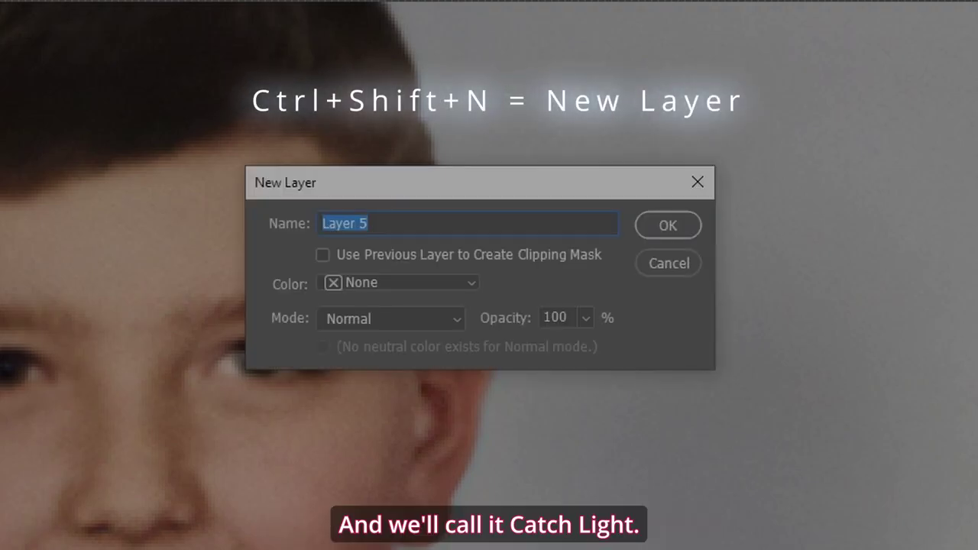
pyautogui.write('Cat')
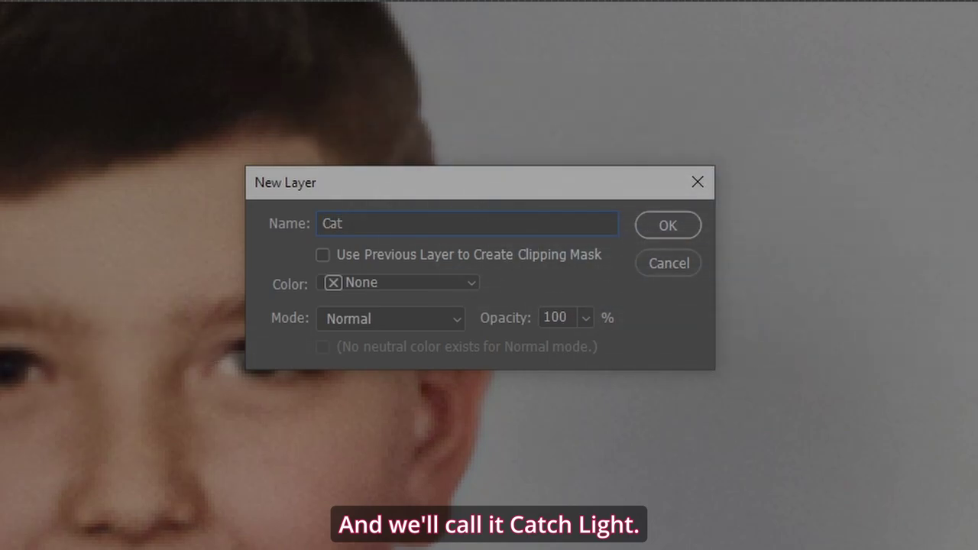
pyautogui.write('ch Light')
pyautogui.press('Return')
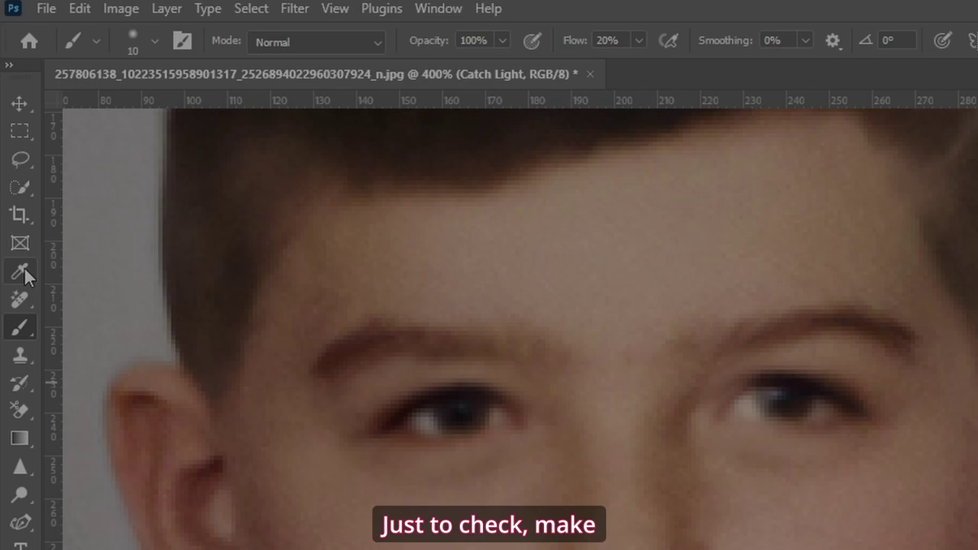
# Step: Sample the eye-white colour and dab two small catch lights into the boy's eye
pyautogui.click(10, 132)
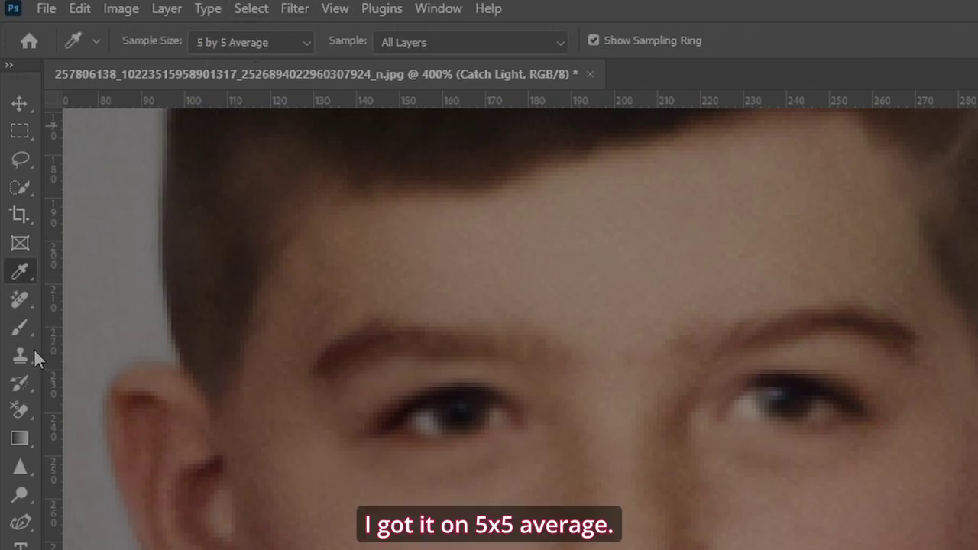
pyautogui.click(20, 328)
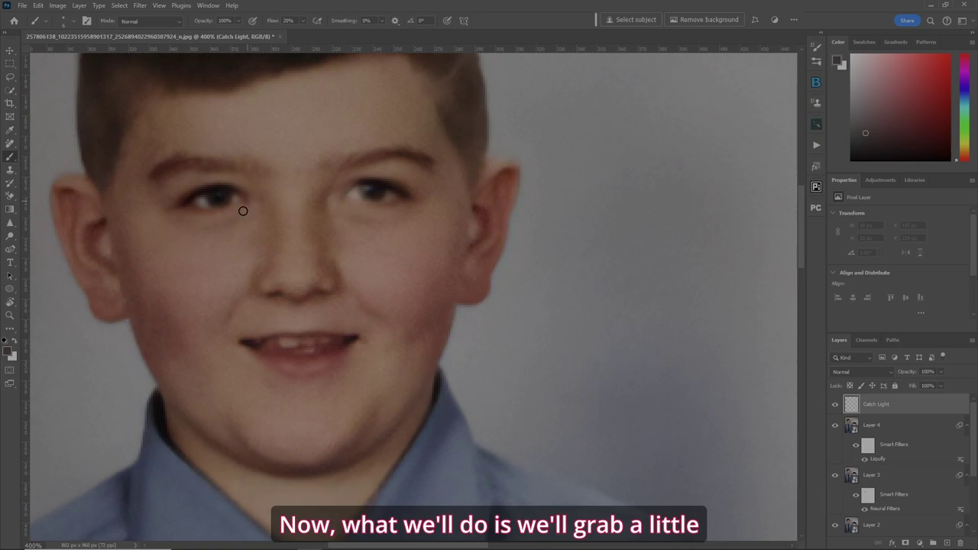
pyautogui.keyDown('alt'); pyautogui.click(356, 191); pyautogui.keyUp('alt')
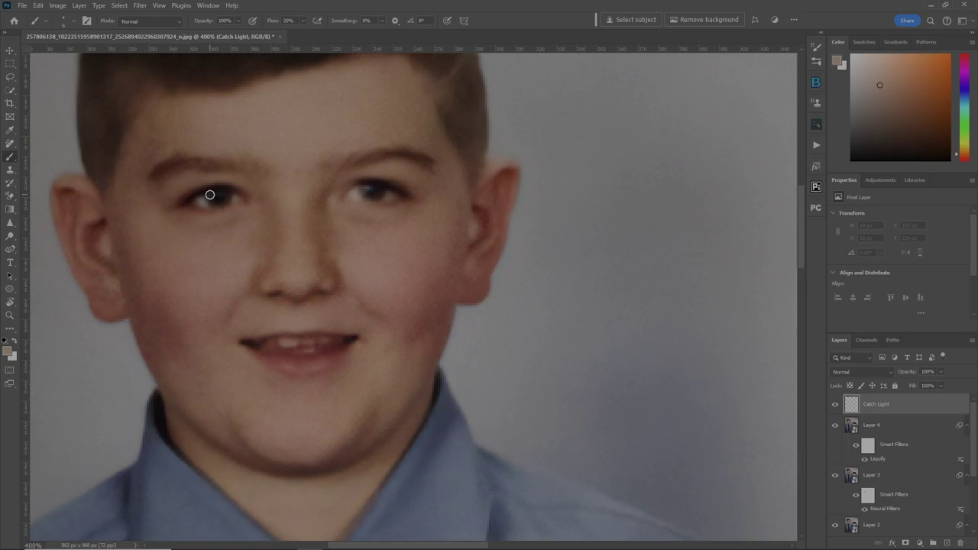
pyautogui.click(211, 195)
pyautogui.click(214, 196)
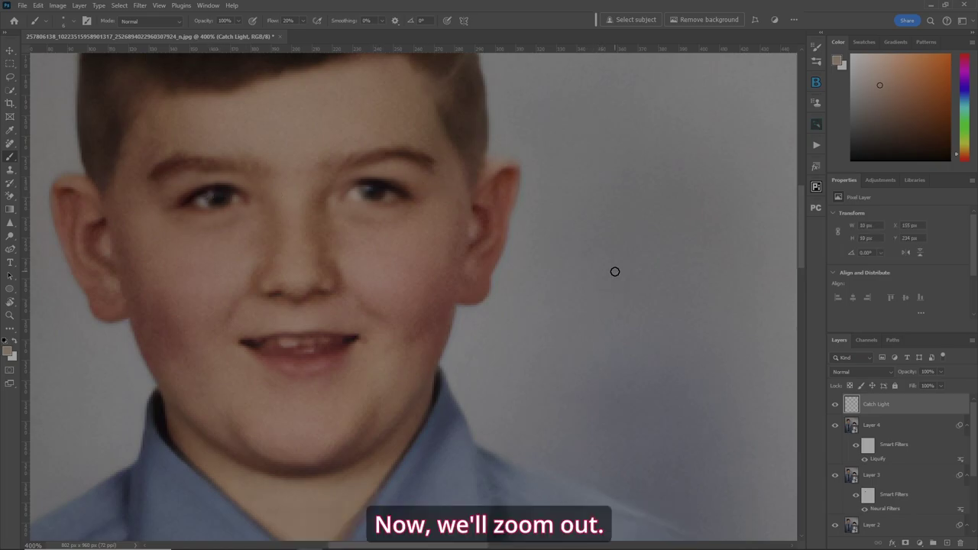
# Step: Fit the photo on screen, stamp visible edits into Layer 5, and hide all layers below it
pyautogui.hotkey('ctrl', '0')
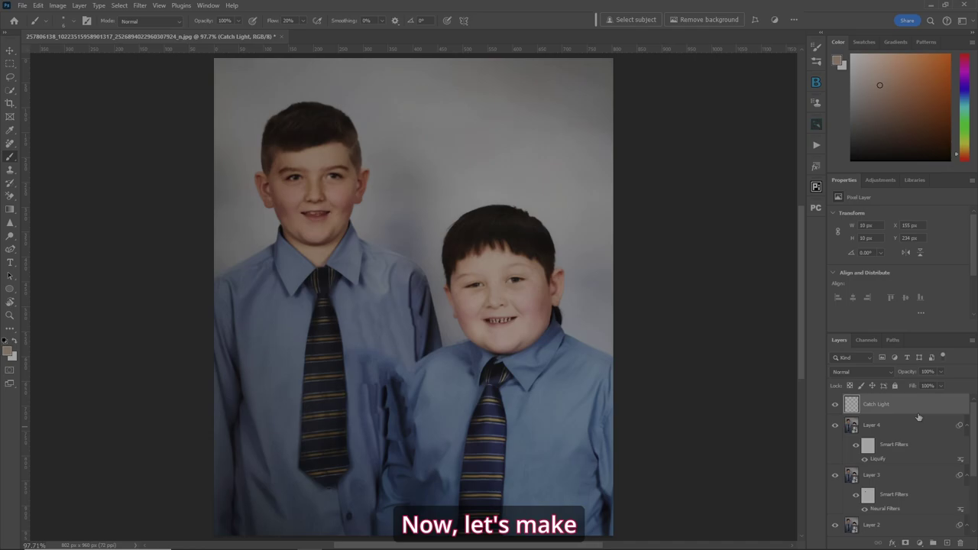
pyautogui.hotkey('ctrl', 'shift', 'alt', 'e')
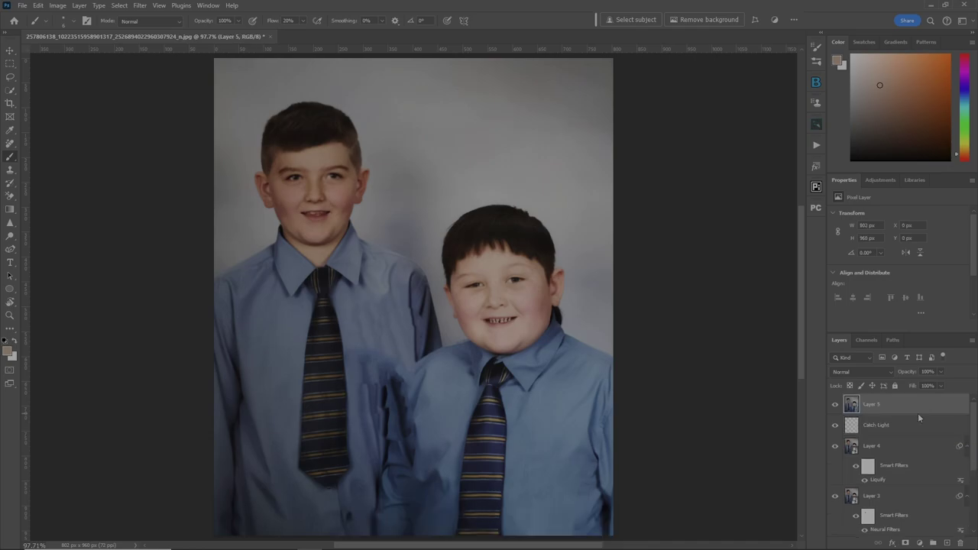
pyautogui.moveTo(835, 426); pyautogui.dragTo(830, 505)
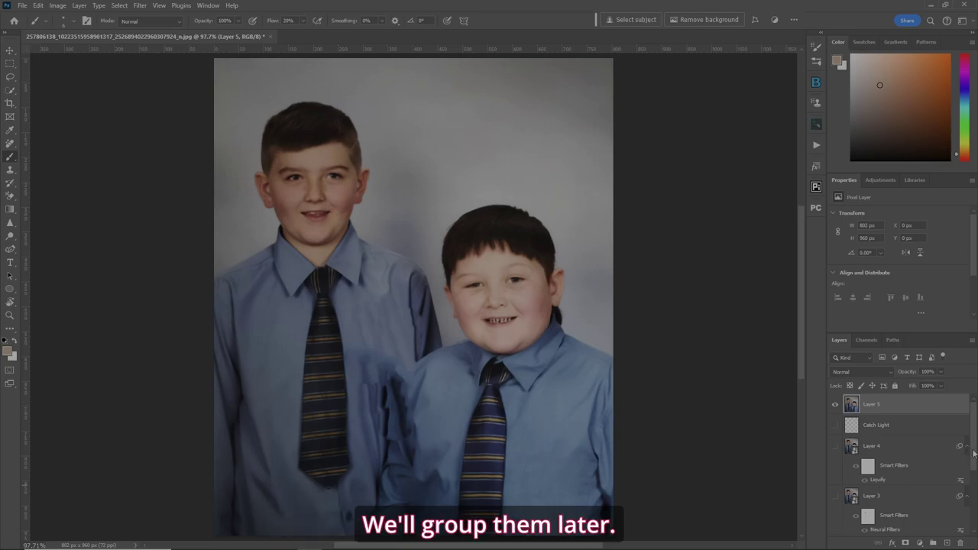
pyautogui.scroll(-3, 879, 459)
pyautogui.moveTo(836, 441); pyautogui.dragTo(825, 499)
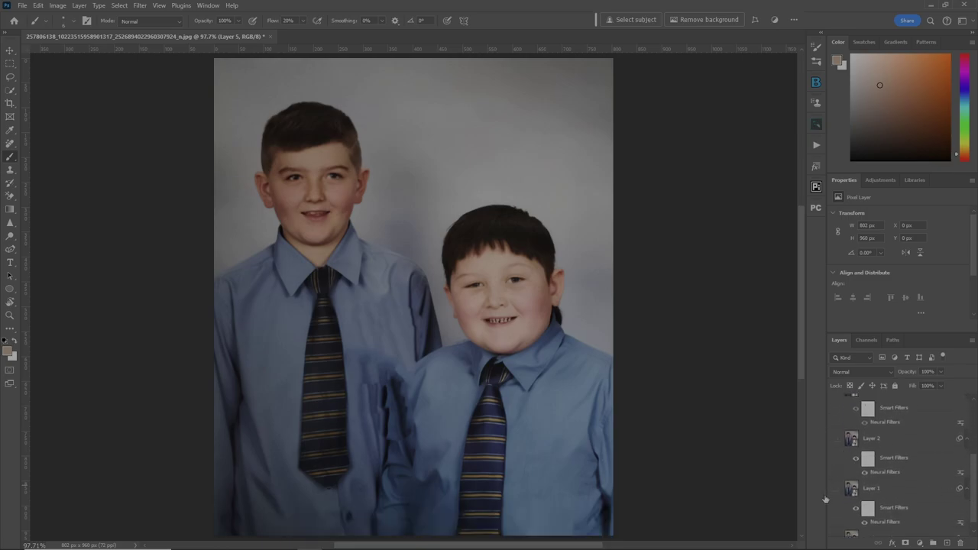
pyautogui.scroll(5, 917, 466)
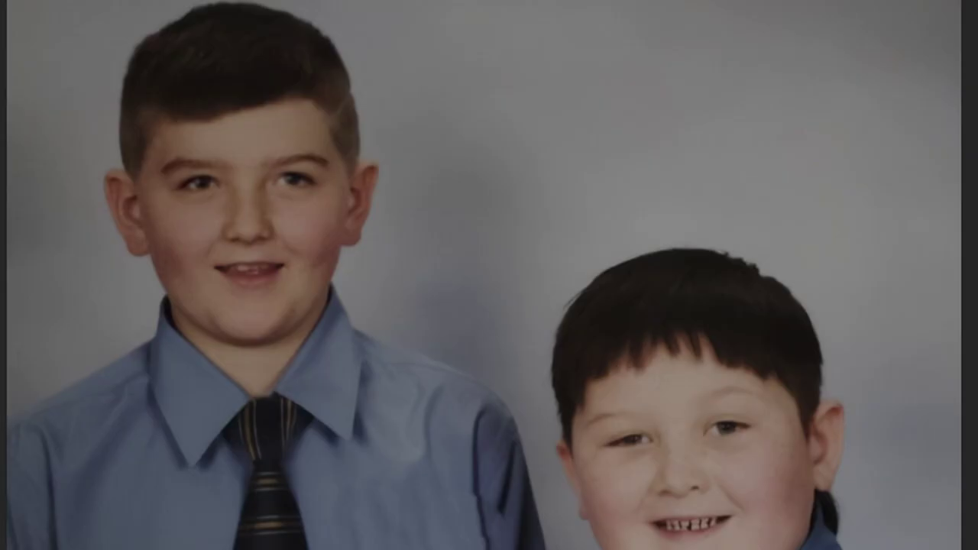
# Step: Toggle the edits off and on repeatedly to compare before and after
pyautogui.hotkey('ctrl', ',')
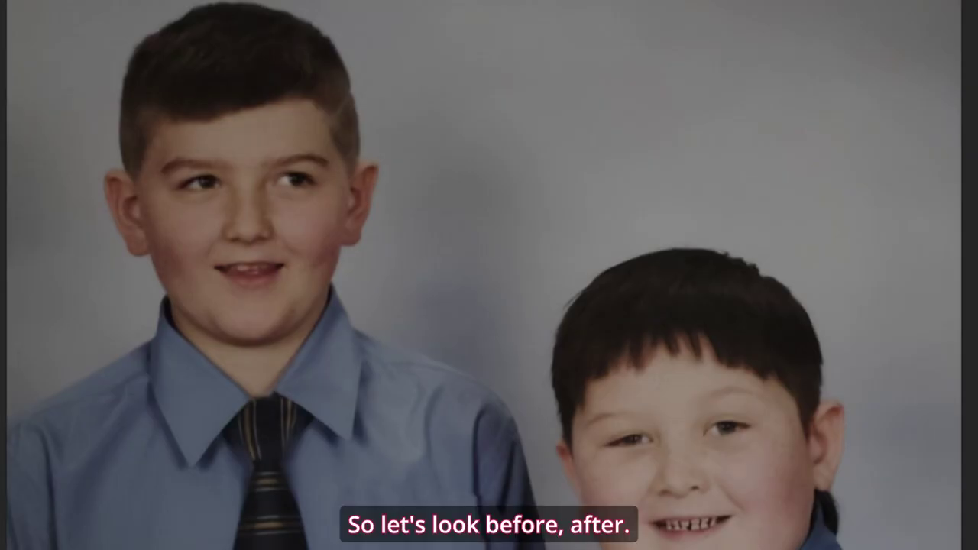
pyautogui.hotkey('ctrl', ',')
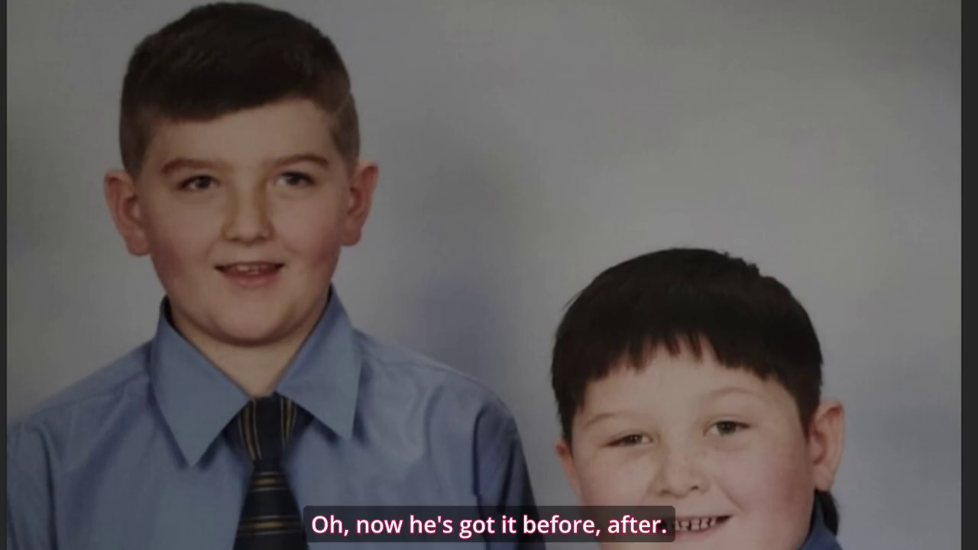
pyautogui.hotkey('ctrl', ',')
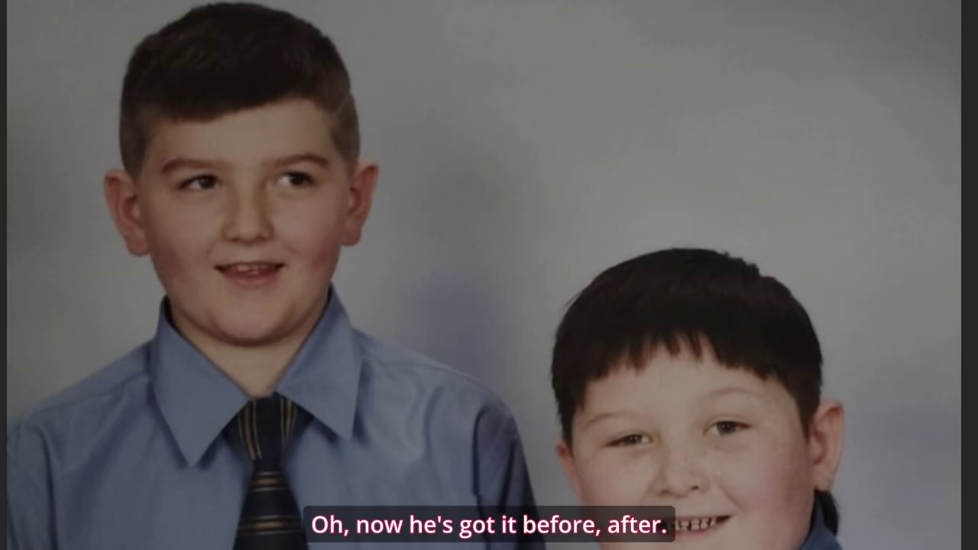
pyautogui.hotkey('ctrl', ',')
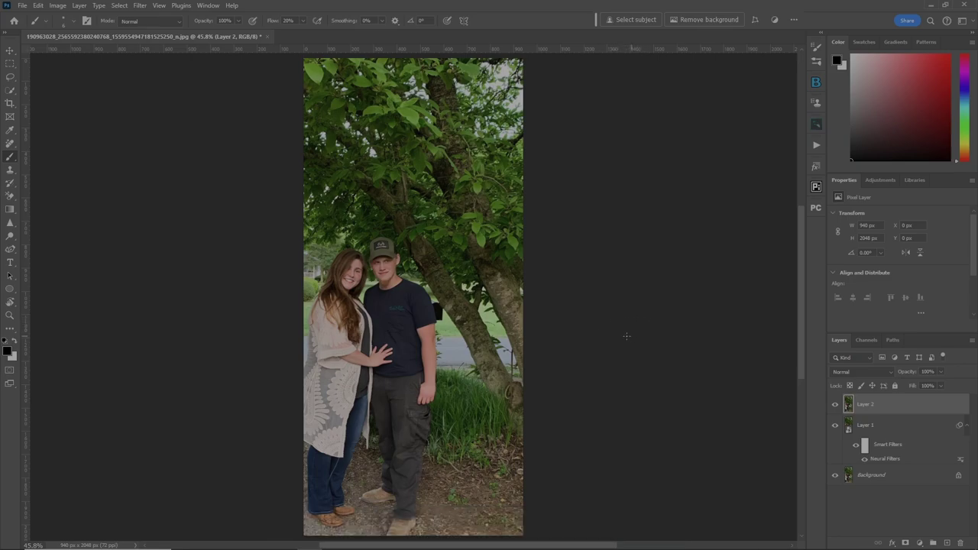
# Step: Convert the couple photo's Layer 2 to a smart object and fit the image on screen
pyautogui.hotkey('ctrl', '+')
pyautogui.hotkey('ctrl', '+')
pyautogui.hotkey('ctrl', '+')
pyautogui.hotkey('ctrl', '+')
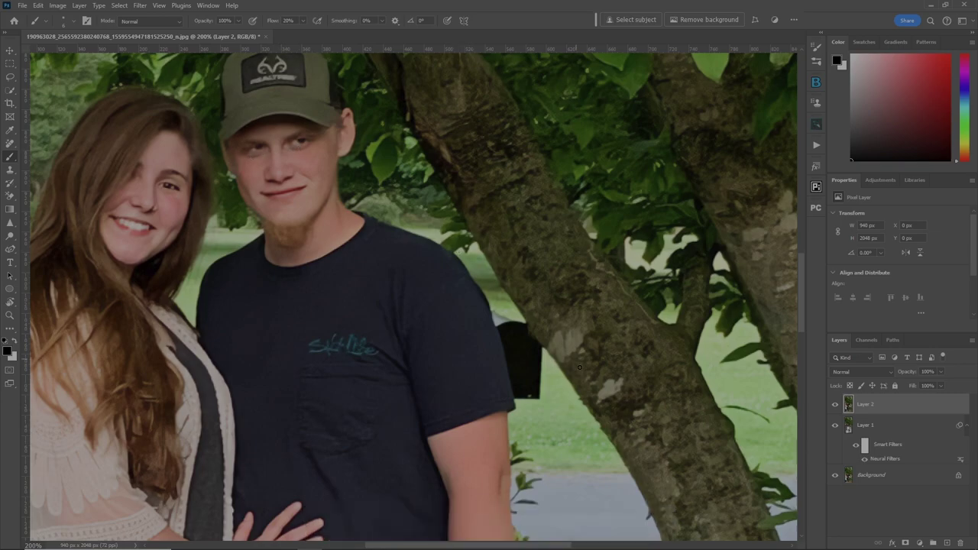
pyautogui.rightClick(922, 408)
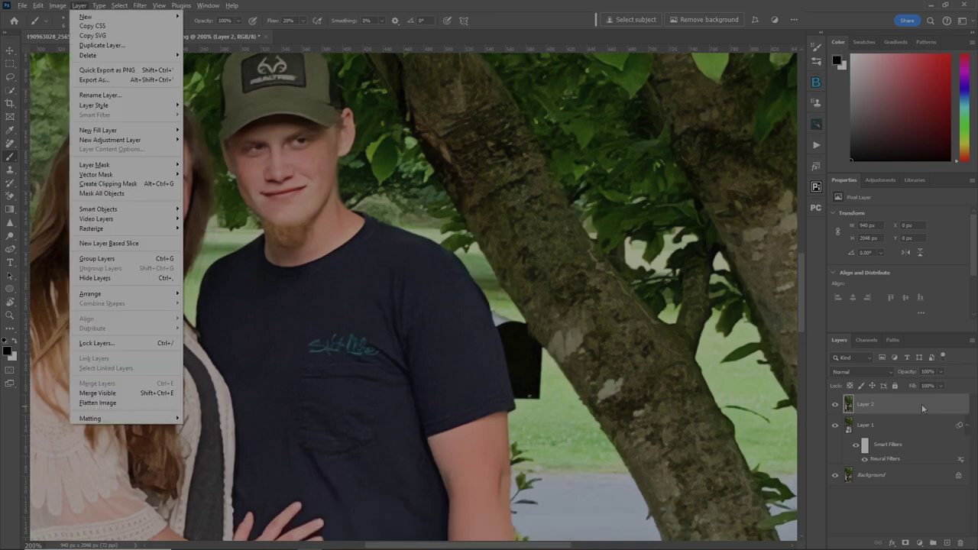
pyautogui.hotkey('ctrl', '0')
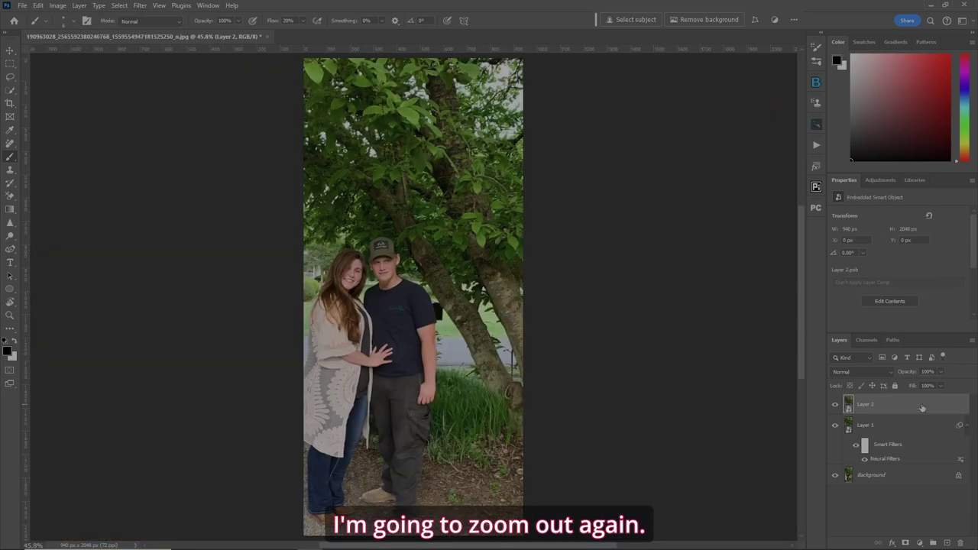
pyautogui.click(142, 8)
# Step: Apply Smart Portrait to Layer 2, turning the man's eye direction to -50
pyautogui.click(205, 60)
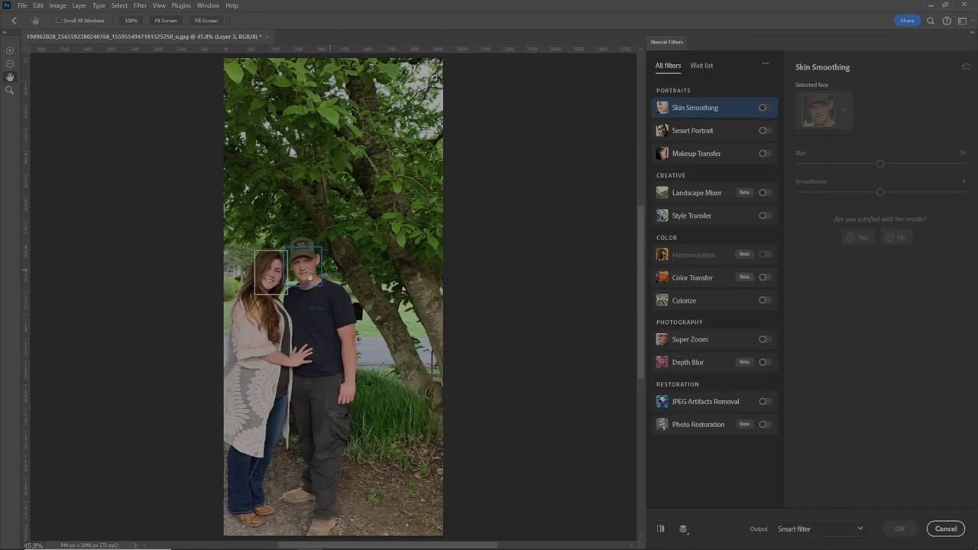
pyautogui.click(765, 131)
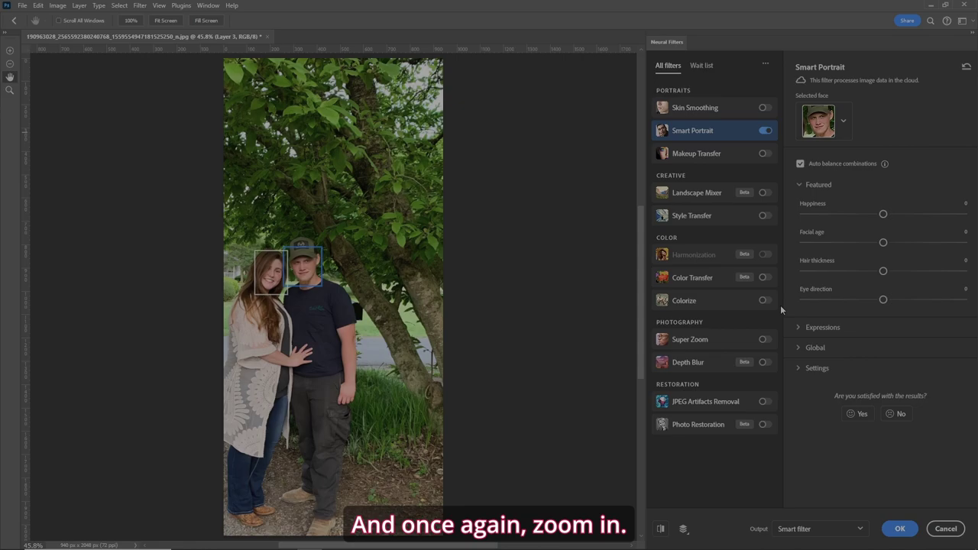
pyautogui.hotkey('ctrl', '1')
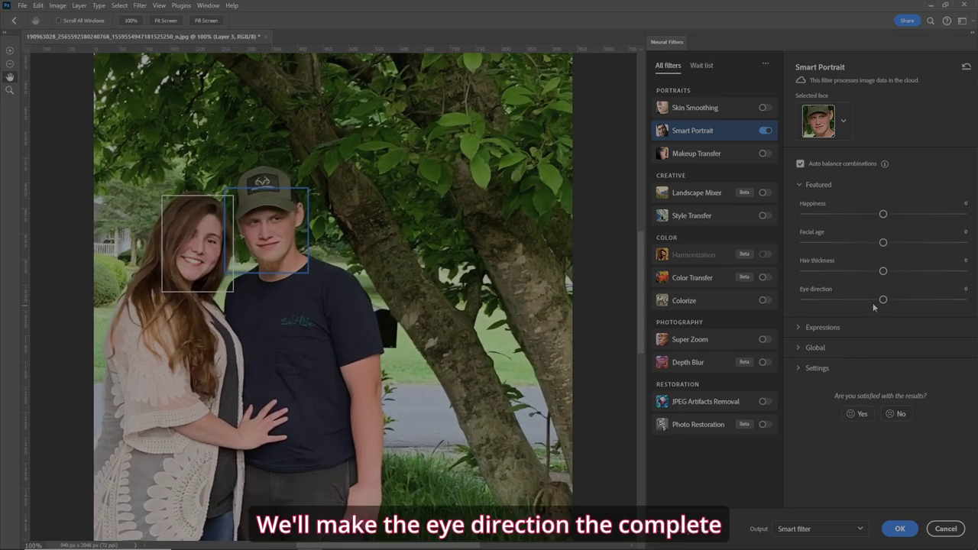
pyautogui.moveTo(884, 301); pyautogui.dragTo(776, 303)
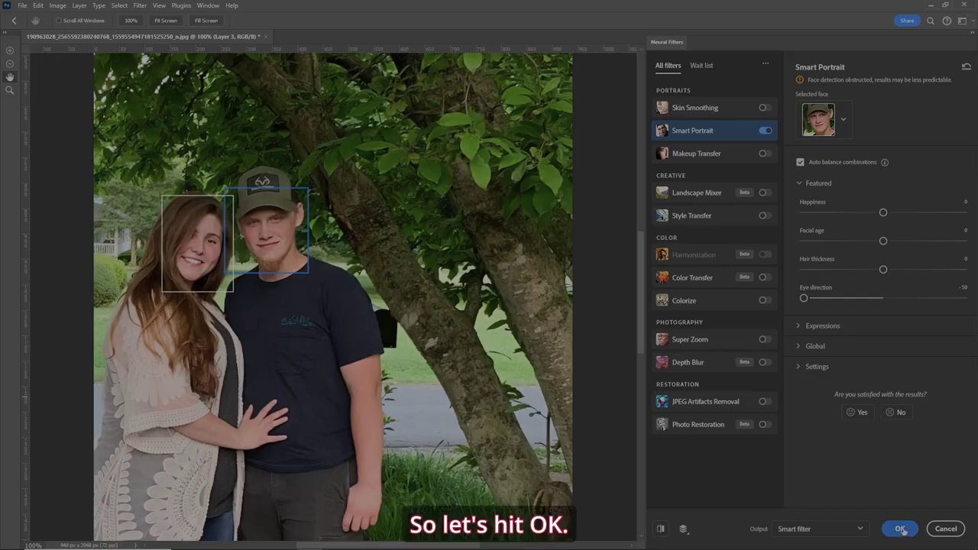
pyautogui.click(901, 529)
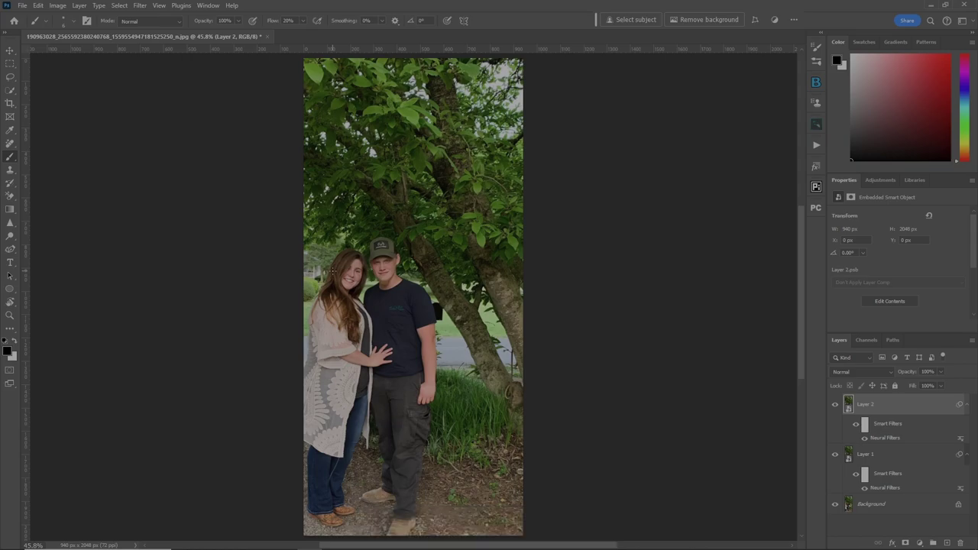
# Step: Stamp the visible result into a new Layer 3 and convert it to a smart object
pyautogui.hotkey('ctrl', 'shift', 'alt', 'e')
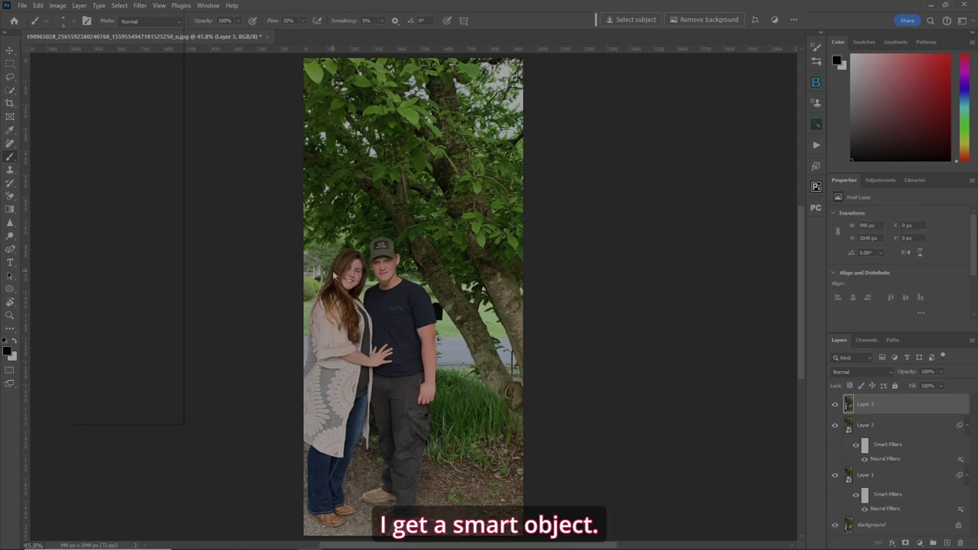
pyautogui.click(79, 5)
pyautogui.click(229, 208)
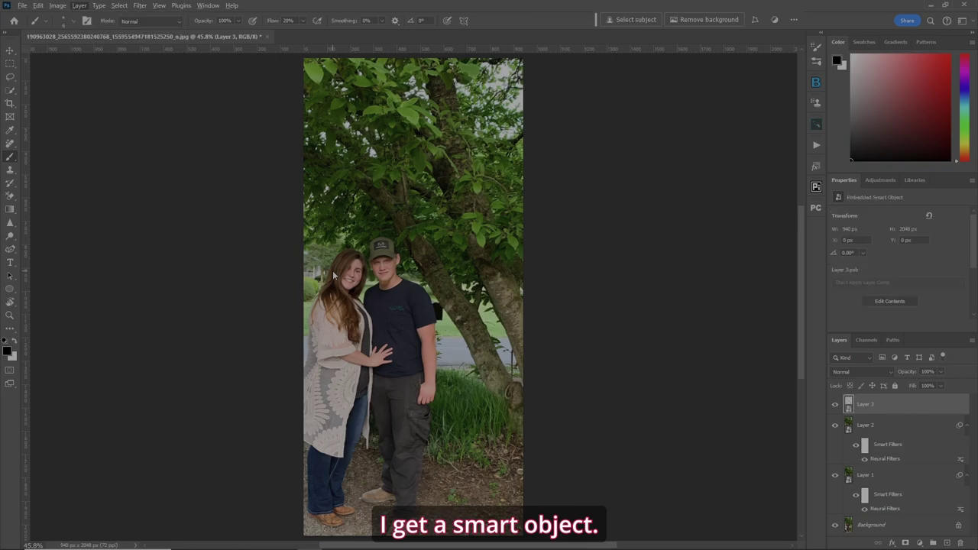
# Step: In Face-Aware Liquify, raise the man's eye height to 100 and set eye size to 33
pyautogui.click(139, 7)
pyautogui.click(204, 113)
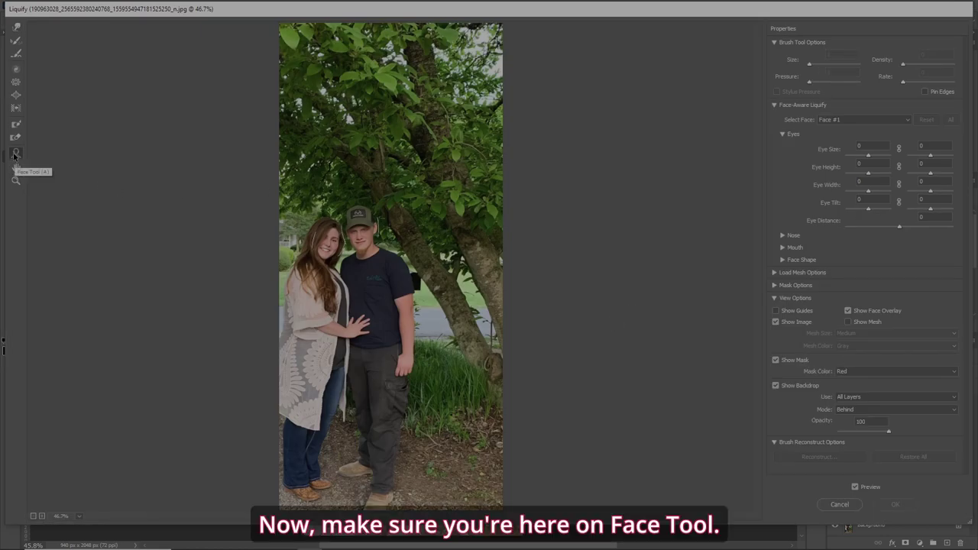
pyautogui.moveTo(360, 223)
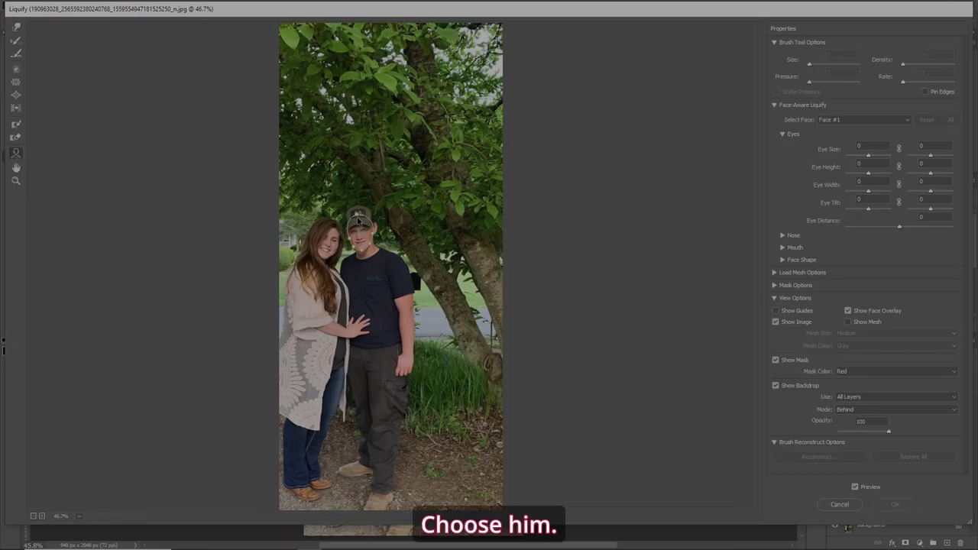
pyautogui.scroll(6, 449, 222)
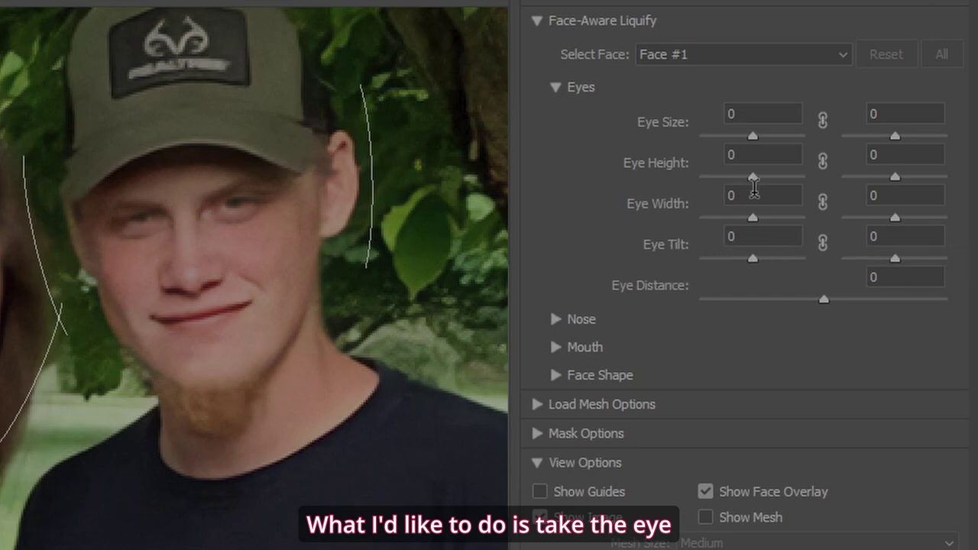
pyautogui.moveTo(753, 175); pyautogui.dragTo(834, 172)
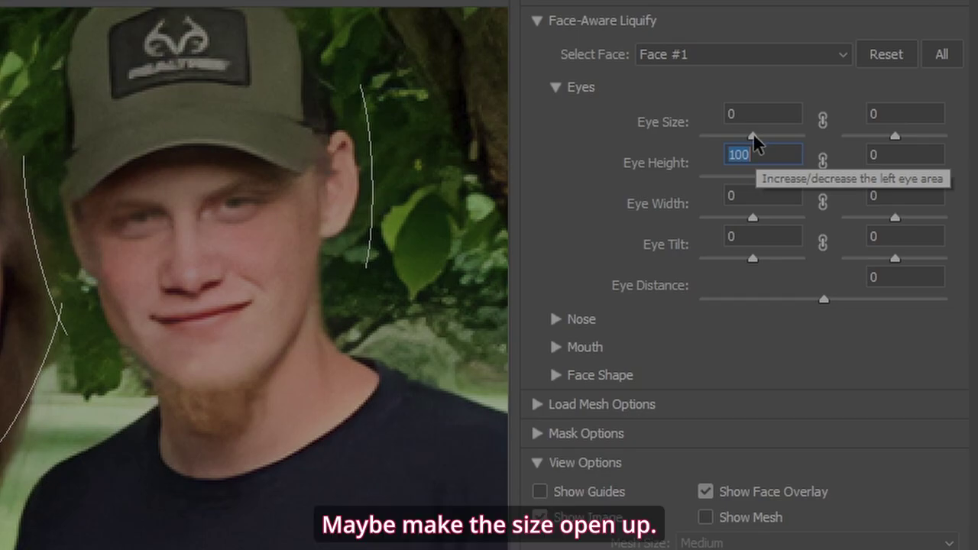
pyautogui.moveTo(755, 141)
pyautogui.mouseDown()
pyautogui.moveTo(803, 142)
pyautogui.moveTo(767, 139)
pyautogui.mouseUp()
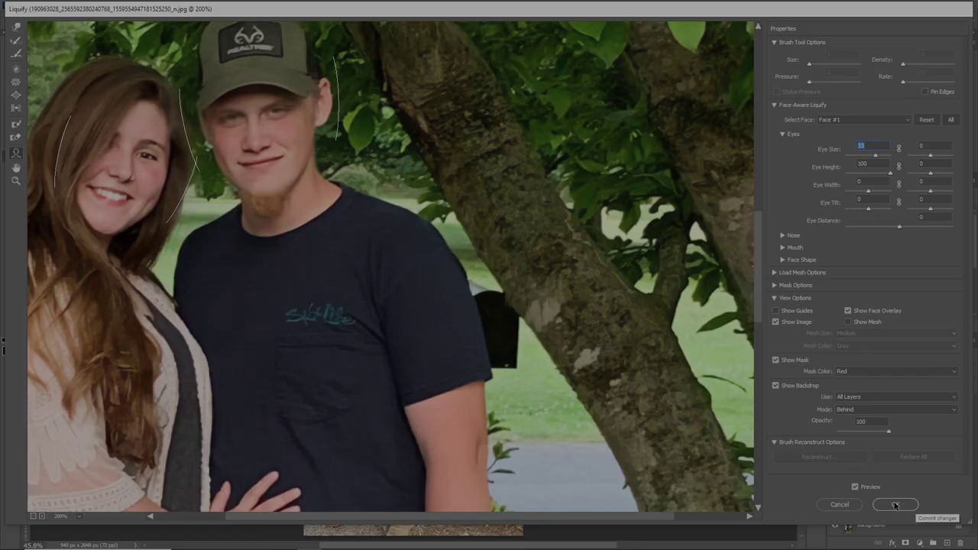
pyautogui.click(896, 505)
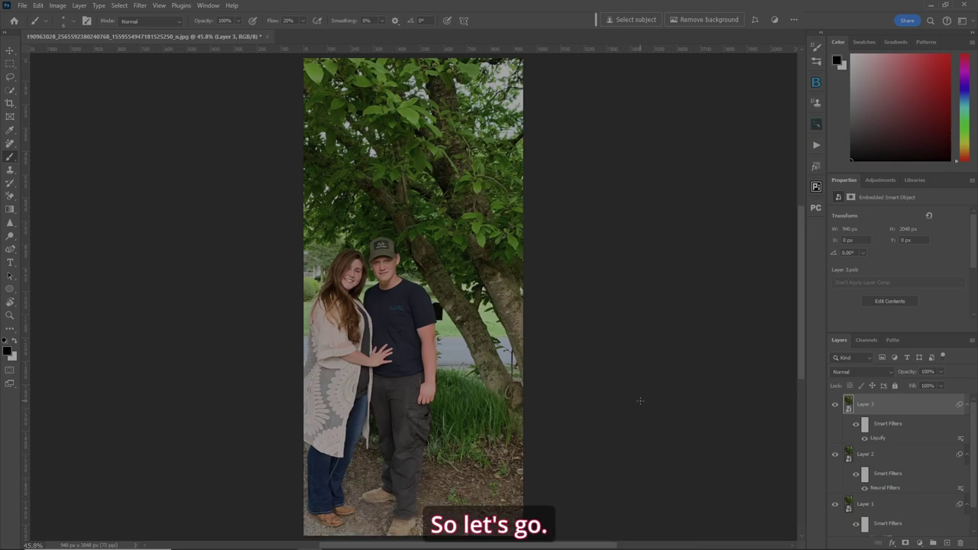
# Step: Merge all visible layers into a new Layer 4 and convert it to a smart object
pyautogui.hotkey('ctrl', 'shift', 'alt', 'e')
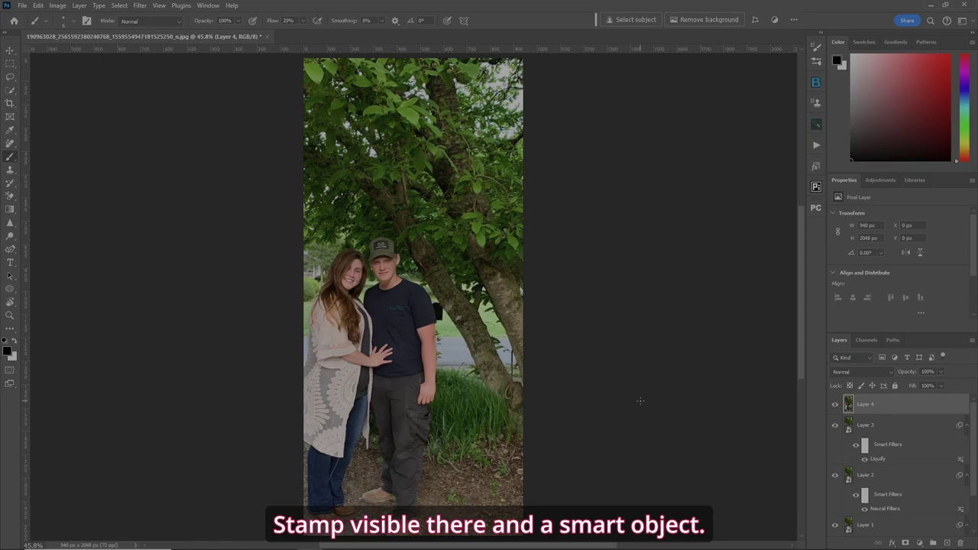
pyautogui.hotkey('alt', 'l')
pyautogui.press('k')
pyautogui.press('Return')
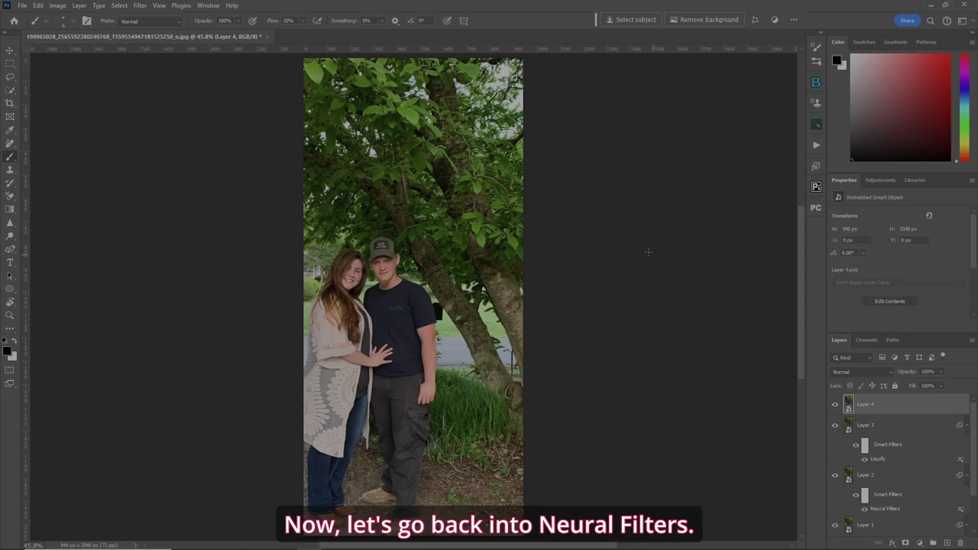
# Step: Apply the Smart Portrait neural filter, raising Happiness to +1
pyautogui.click(140, 6)
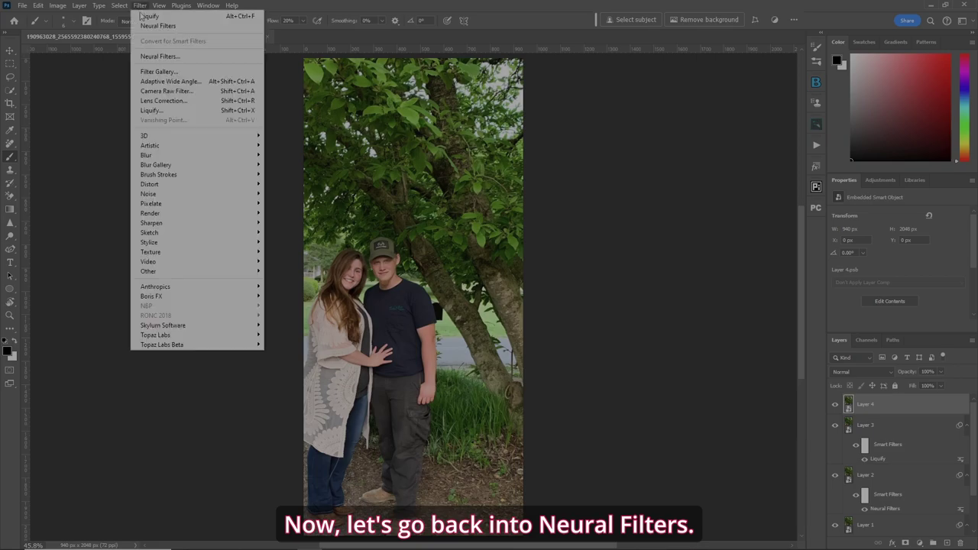
pyautogui.click(194, 60)
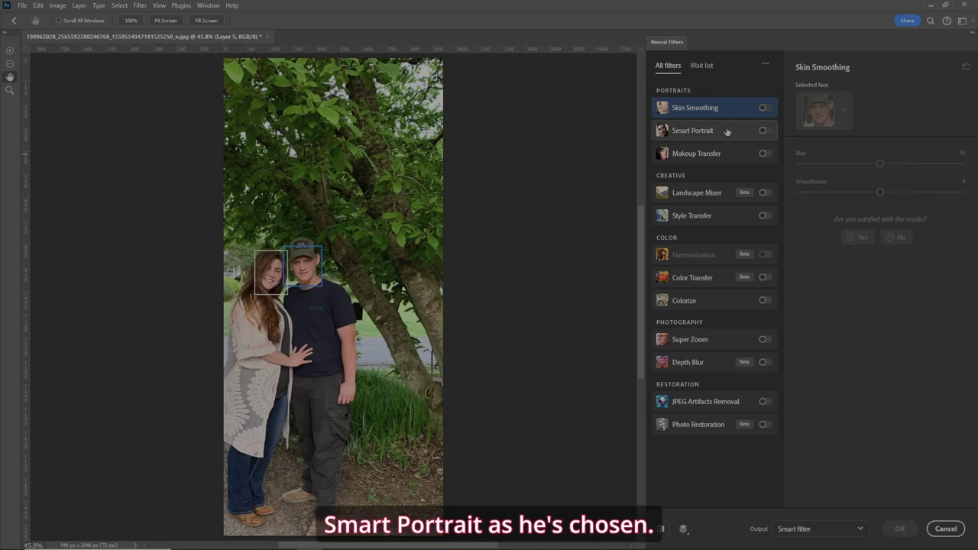
pyautogui.click(764, 130)
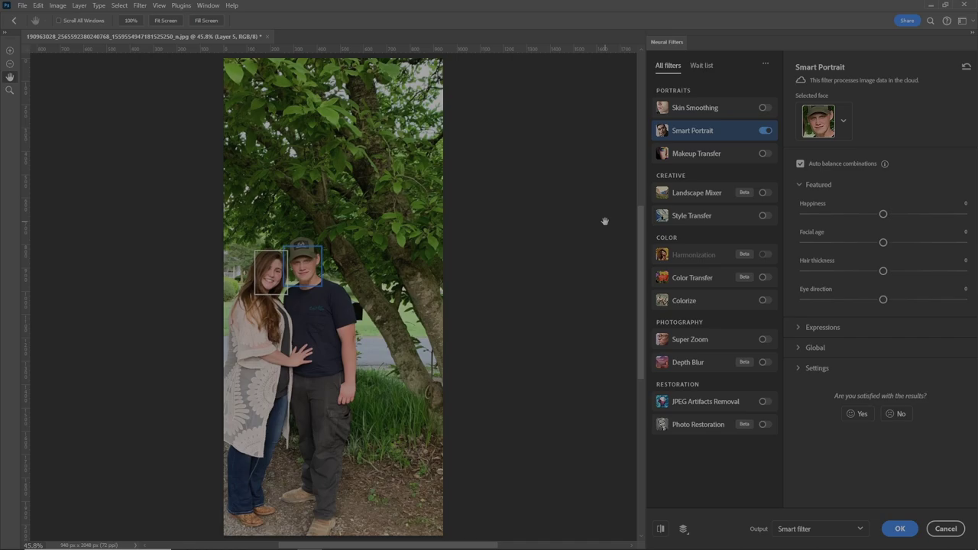
pyautogui.hotkey('ctrl', '+')
pyautogui.hotkey('ctrl', '+')
pyautogui.hotkey('ctrl', '+')
pyautogui.hotkey('ctrl', '+')
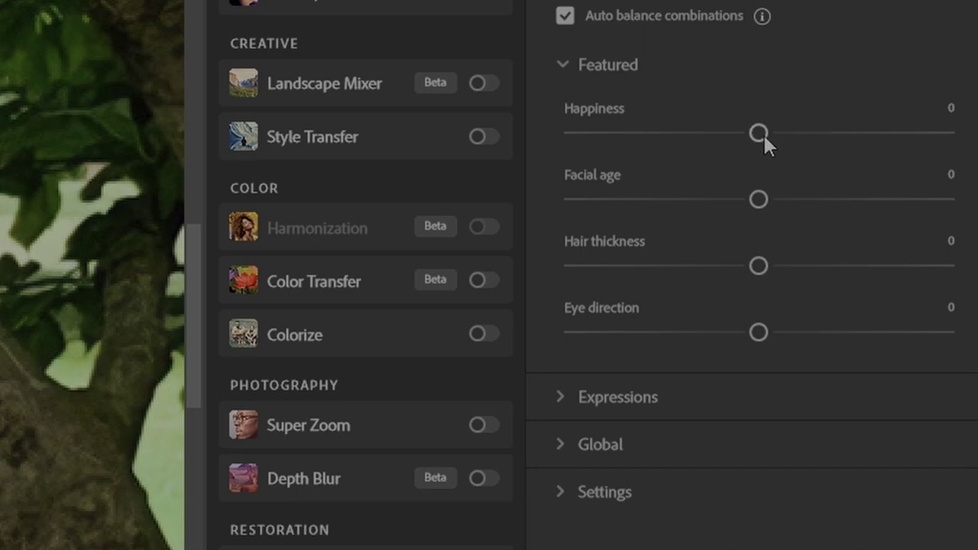
pyautogui.moveTo(762, 132); pyautogui.dragTo(797, 131)
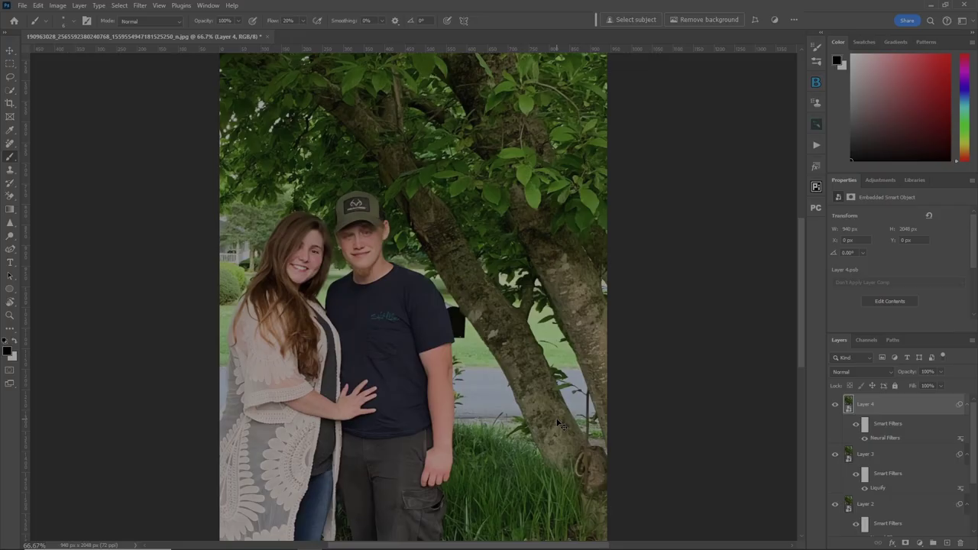
pyautogui.scroll(5, 562, 426)
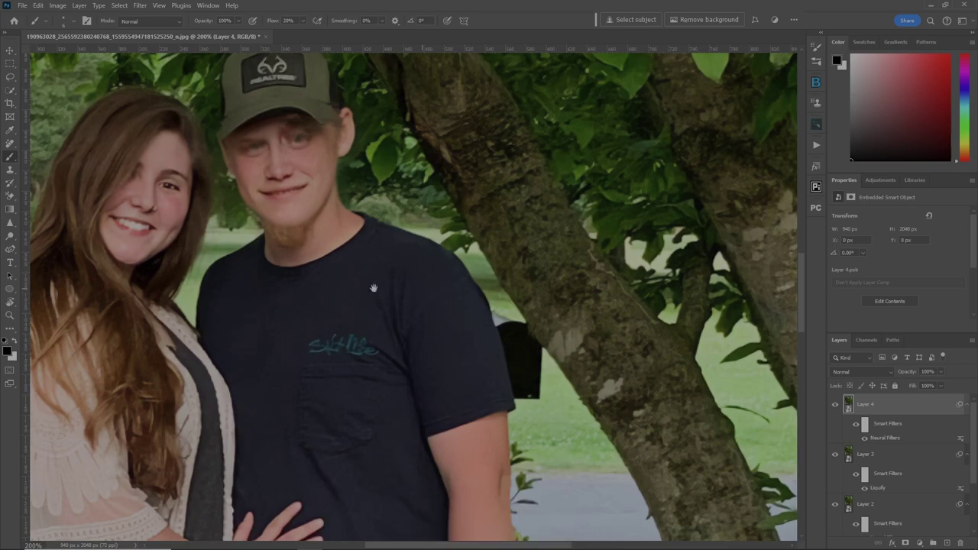
# Step: Invert Layer 4's Neural Filters mask to black, switch to white paint, then merge visible into Layer 5
pyautogui.moveTo(460, 277); pyautogui.dragTo(535, 329)
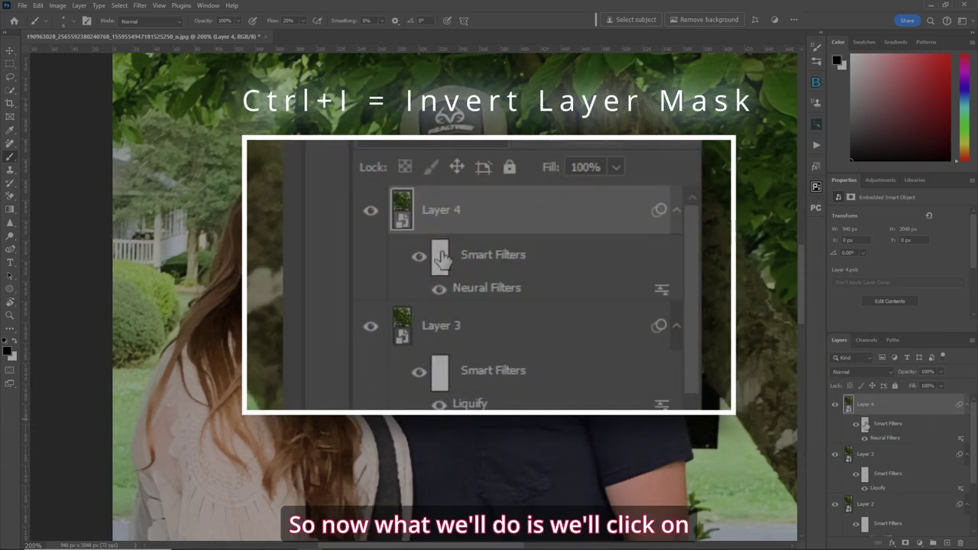
pyautogui.click(866, 425)
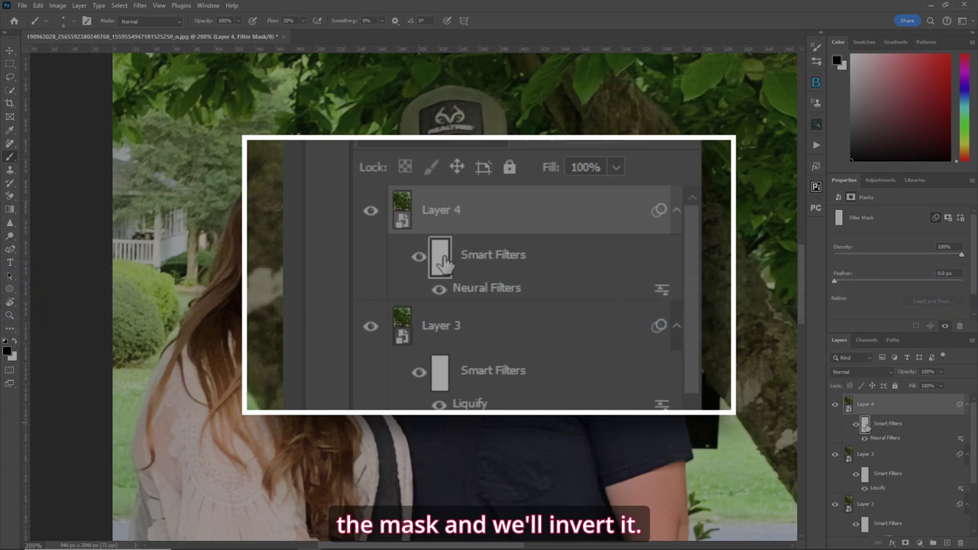
pyautogui.hotkey('ctrl', 'i')
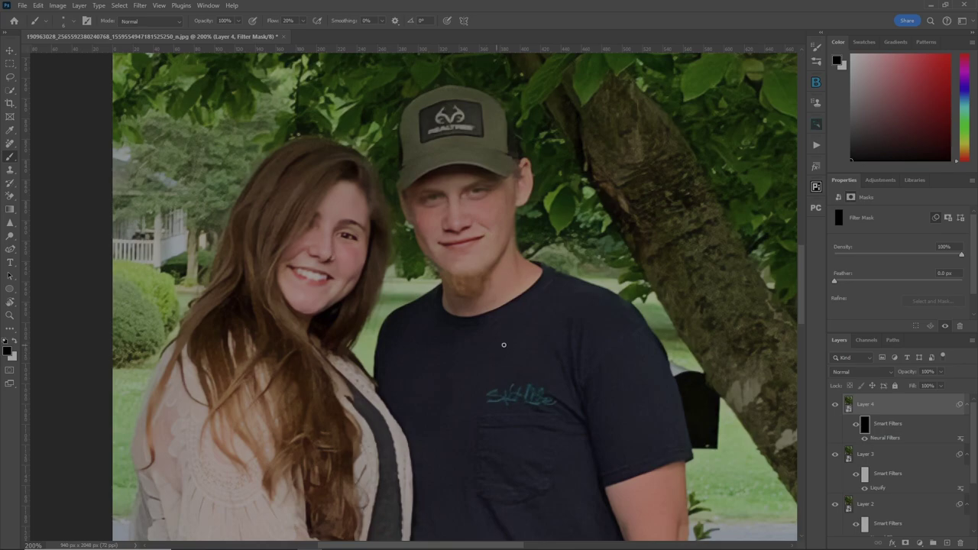
pyautogui.hotkey('ctrl', '+')
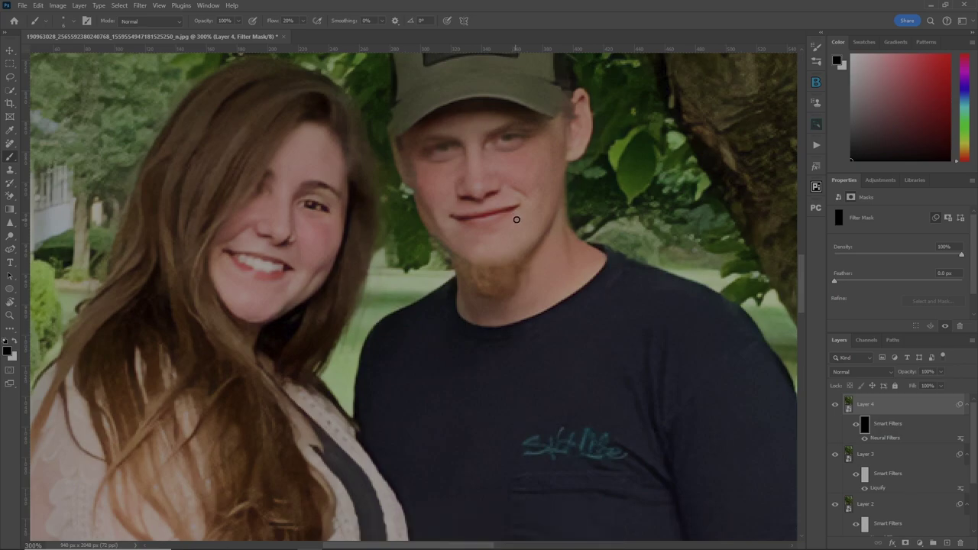
pyautogui.press('x')
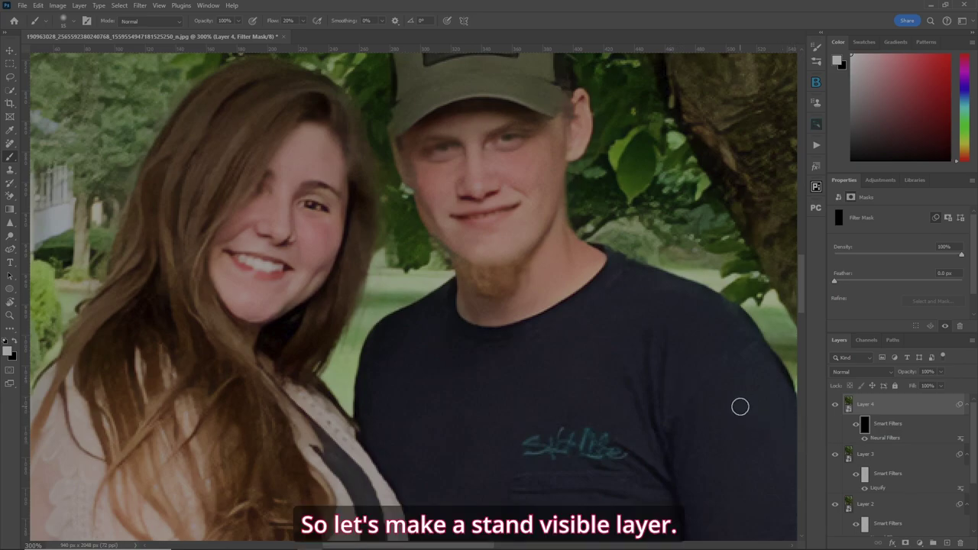
pyautogui.hotkey('ctrl', 'shift', 'alt', 'e')
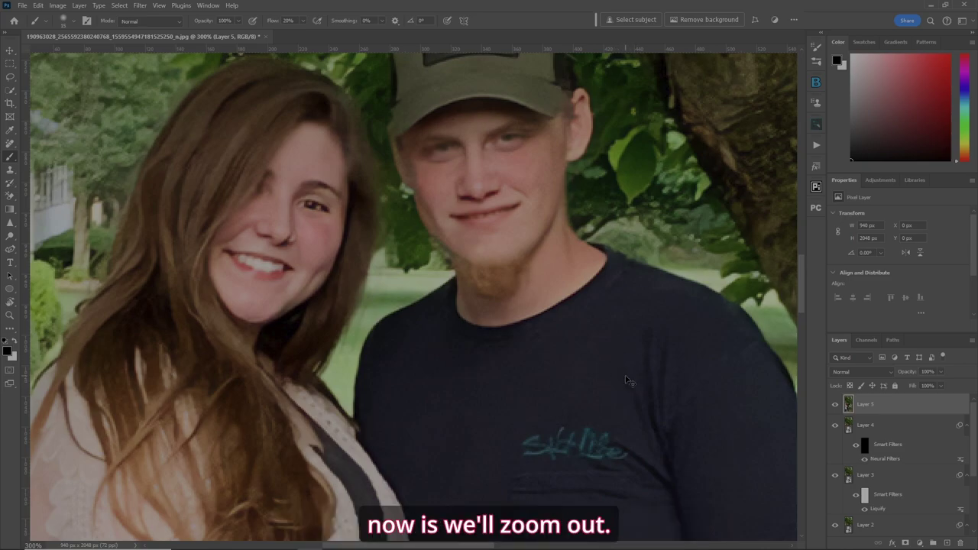
# Step: Drag the Crop tool's left edge outward and confirm to generate the Generative Expand fill
pyautogui.hotkey('ctrl', '0')
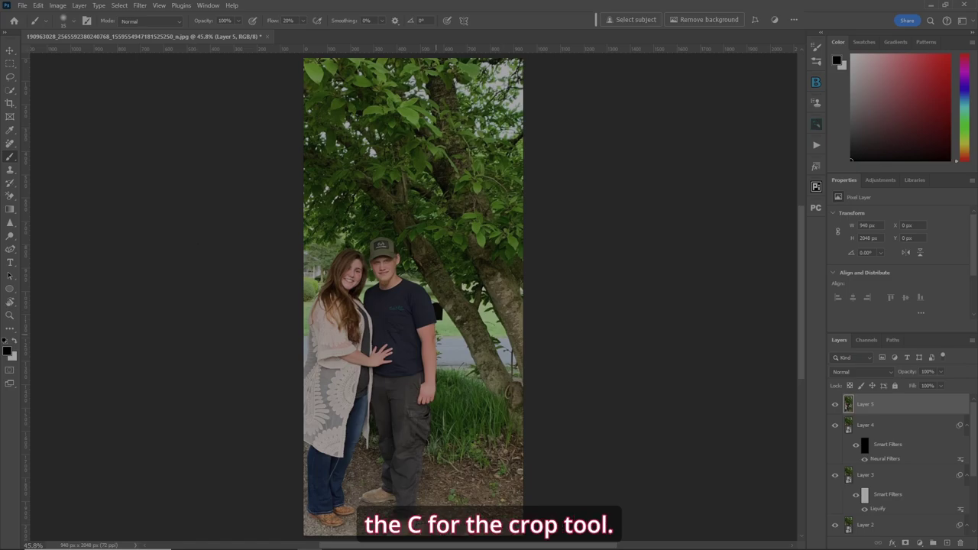
pyautogui.press('c')
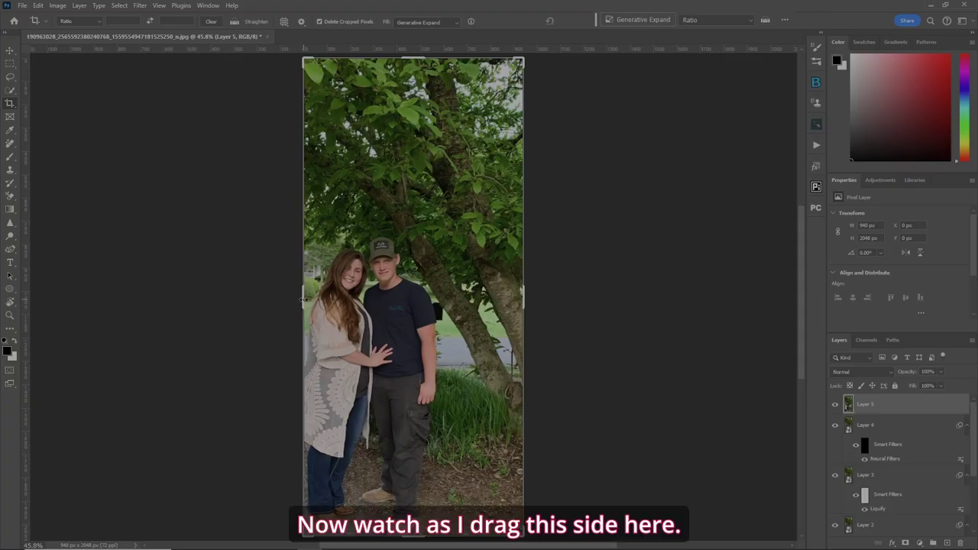
pyautogui.moveTo(301, 301); pyautogui.dragTo(249, 308)
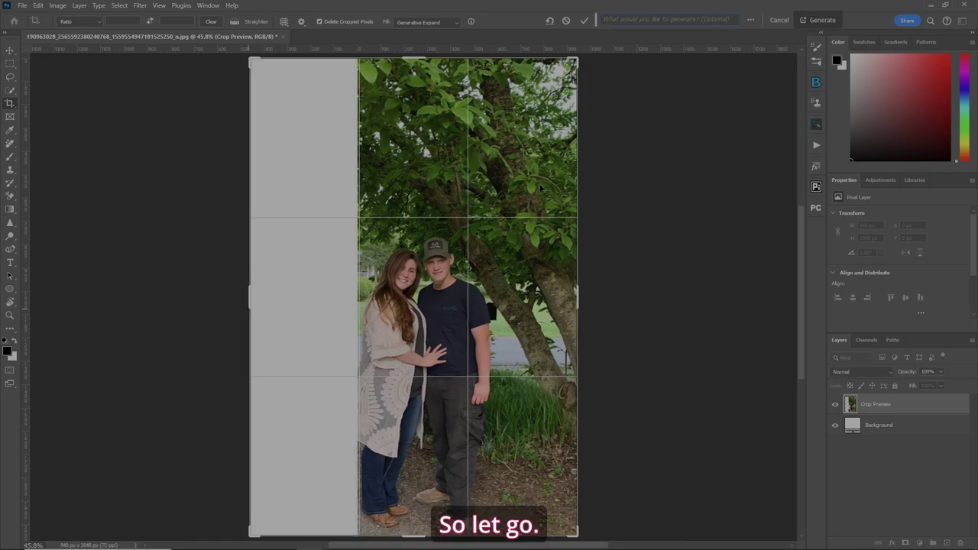
pyautogui.click(584, 21)
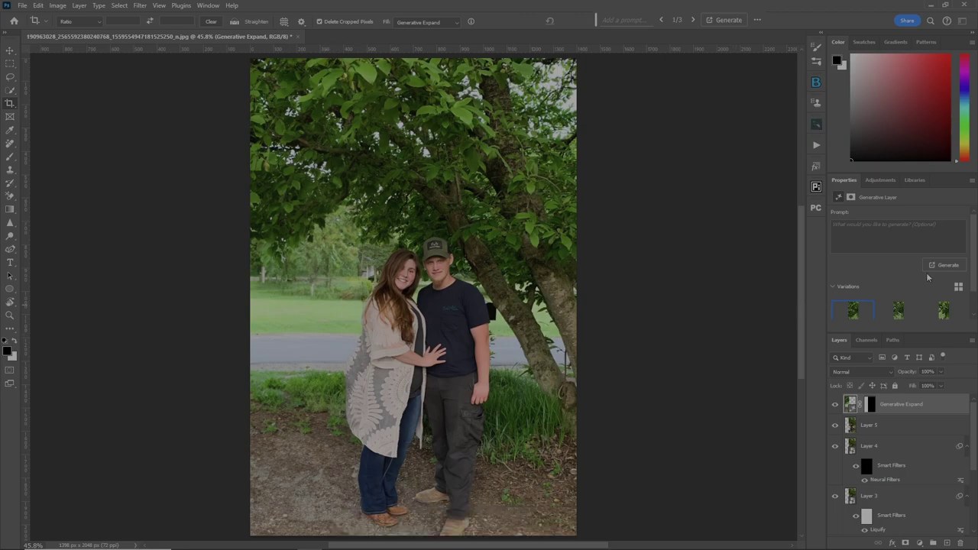
# Step: Compare the three Generative Expand variations and keep the second one
pyautogui.scroll(-2, 976, 275)
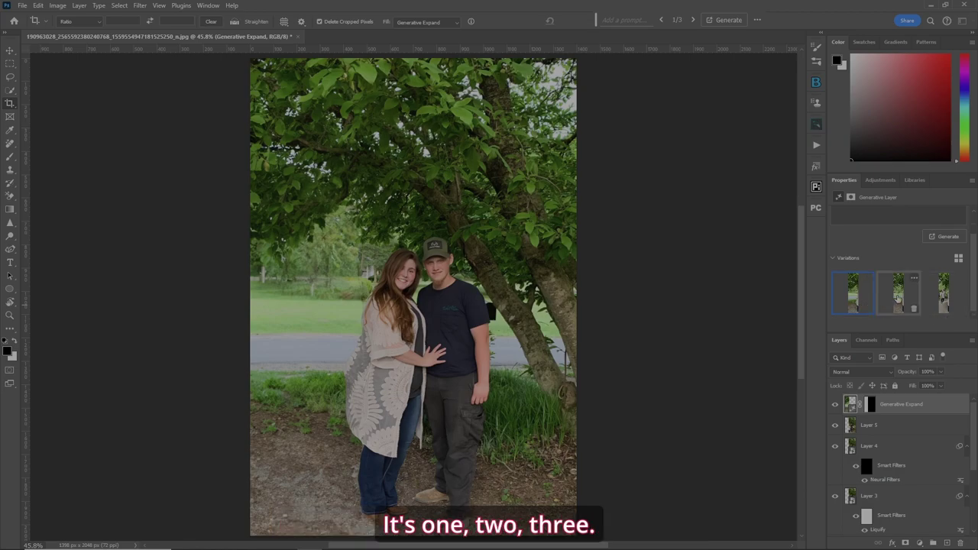
pyautogui.click(898, 301)
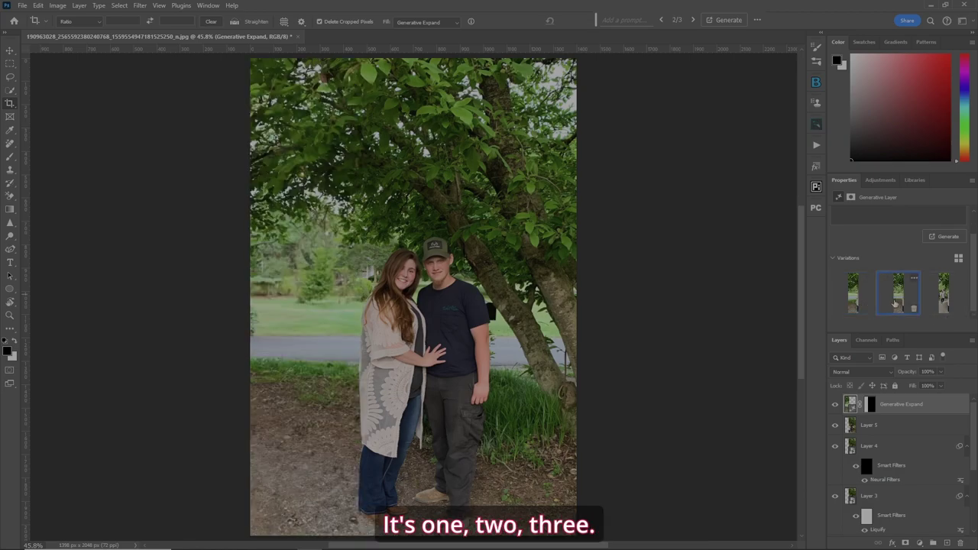
pyautogui.click(944, 298)
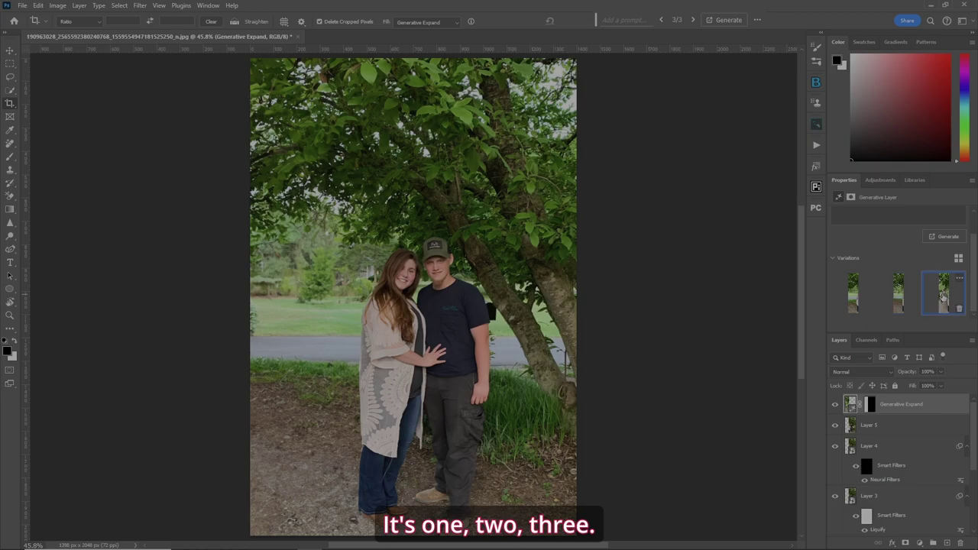
pyautogui.click(900, 303)
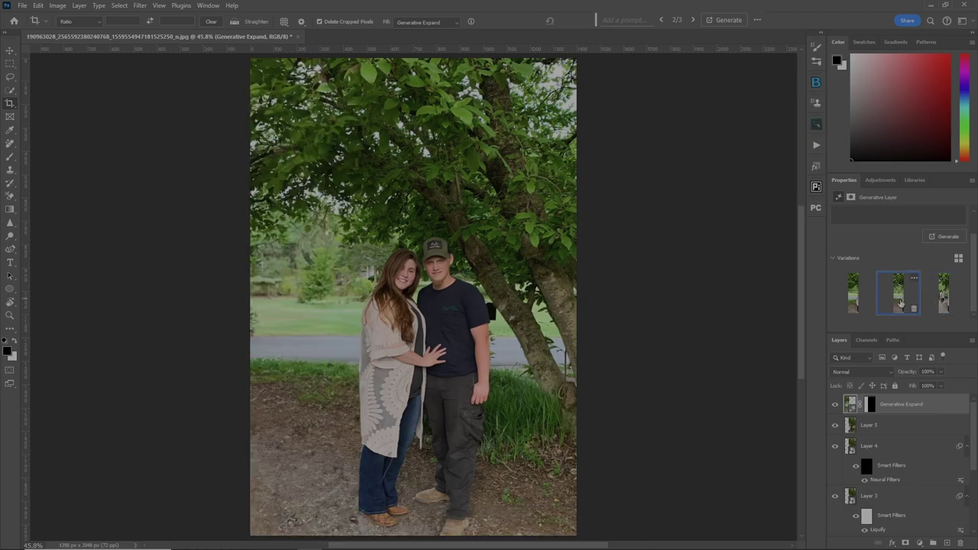
pyautogui.click(853, 306)
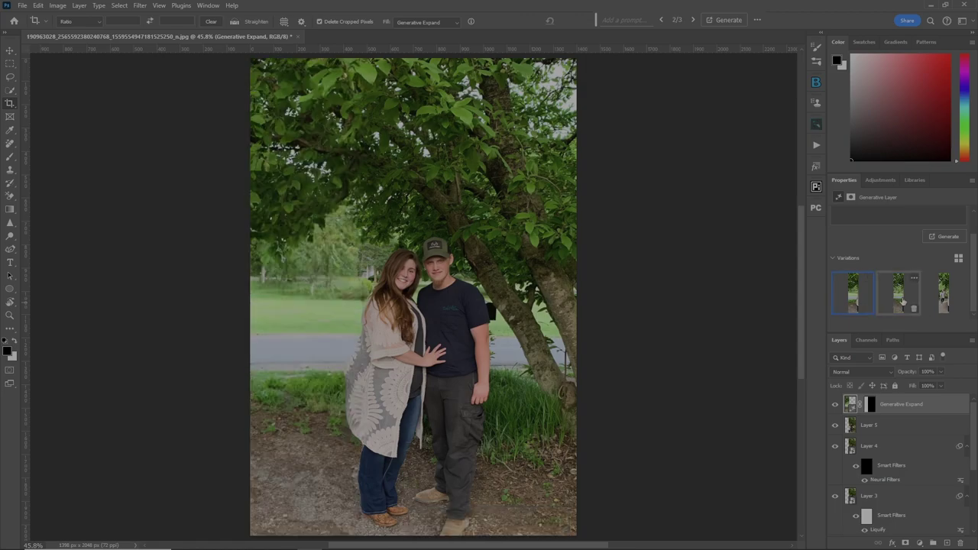
pyautogui.click(902, 303)
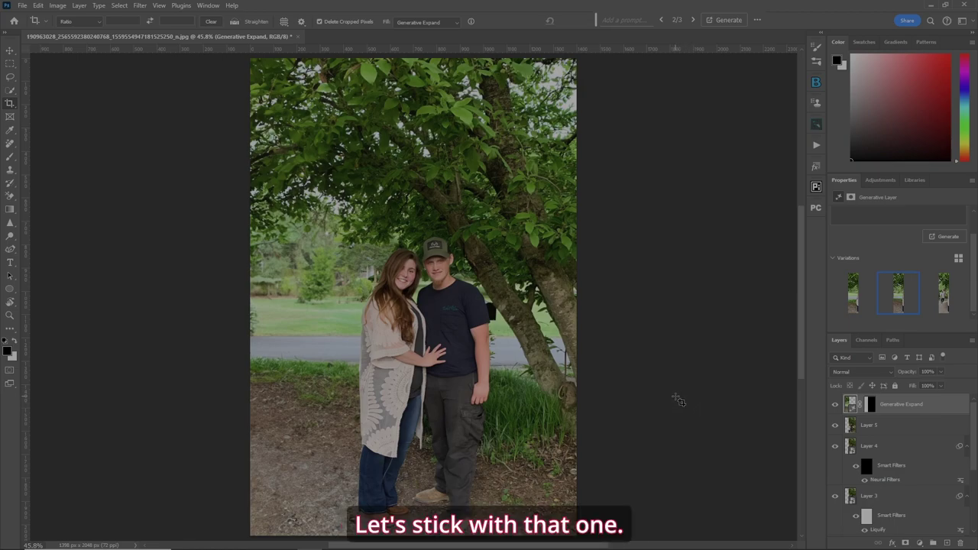
# Step: Merge everything visible into a new Layer 6 and hide the Generative Expand and Layer 5 layers
pyautogui.hotkey('ctrl', 'shift', 'alt', 'e')
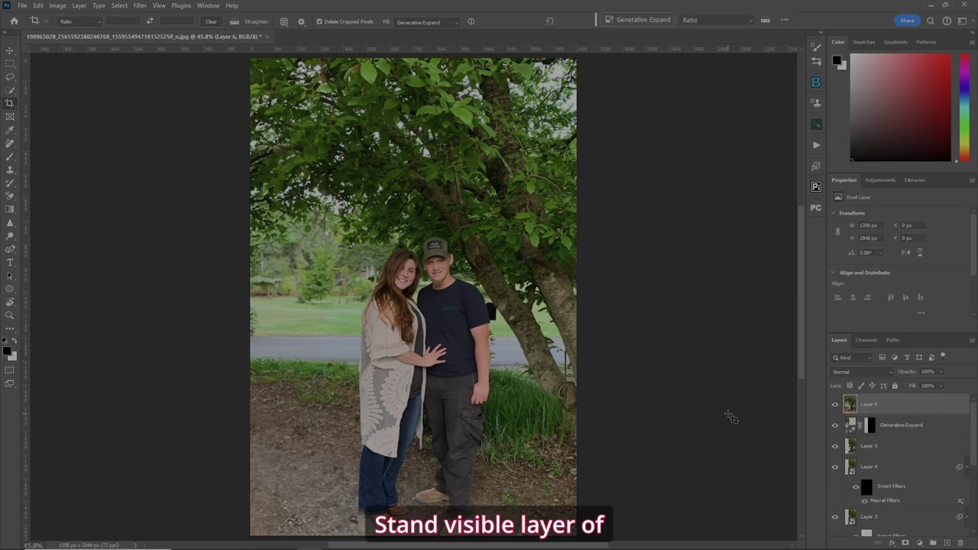
pyautogui.moveTo(835, 425); pyautogui.dragTo(832, 471)
pyautogui.scroll(-4, 902, 458)
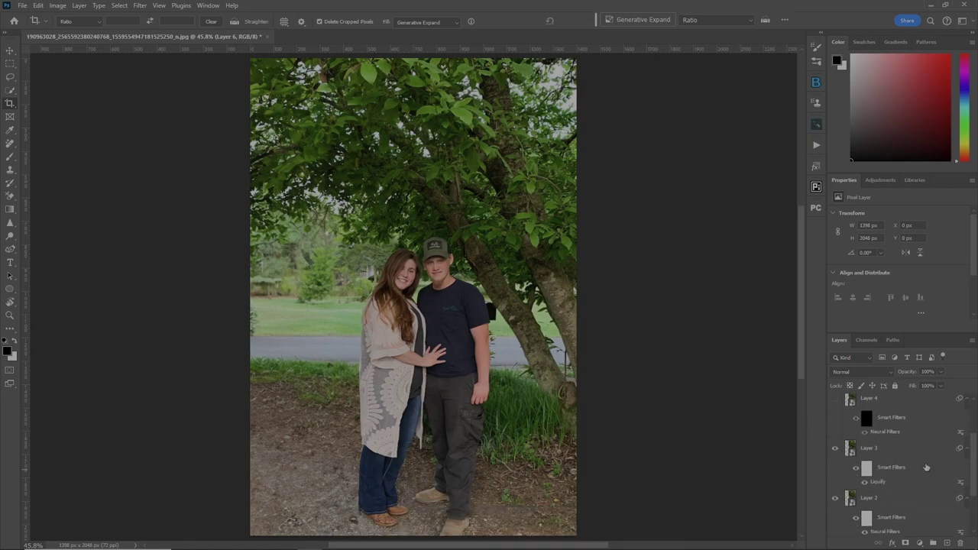
pyautogui.scroll(4, 901, 458)
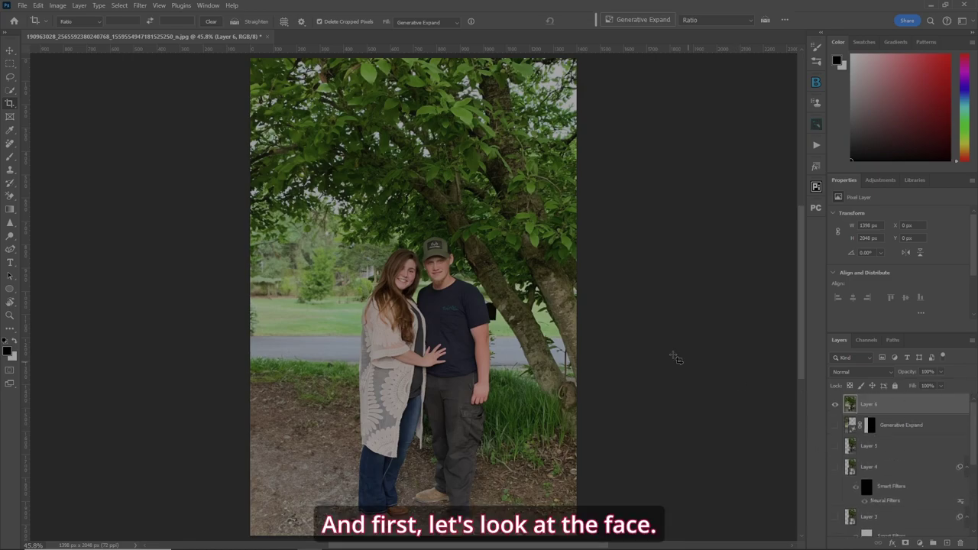
# Step: Toggle Layer 6's visibility to compare the finished image with the original
pyautogui.hotkey('ctrl', '+')
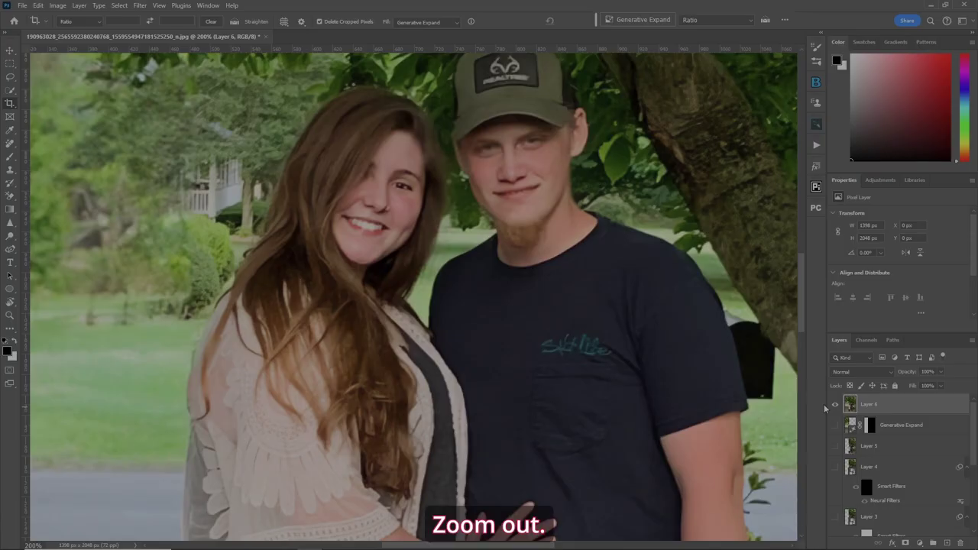
pyautogui.hotkey('ctrl', '0')
pyautogui.click(835, 404)
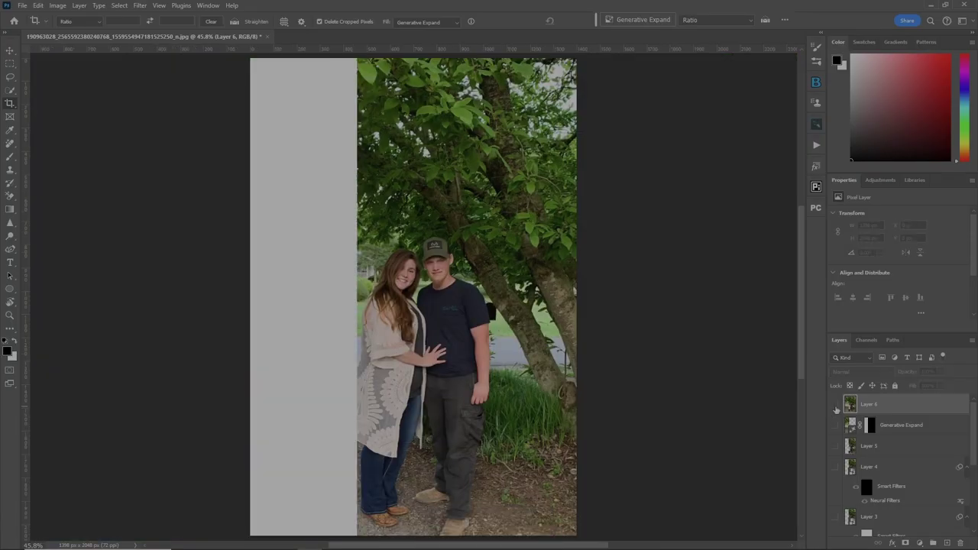
pyautogui.click(835, 405)
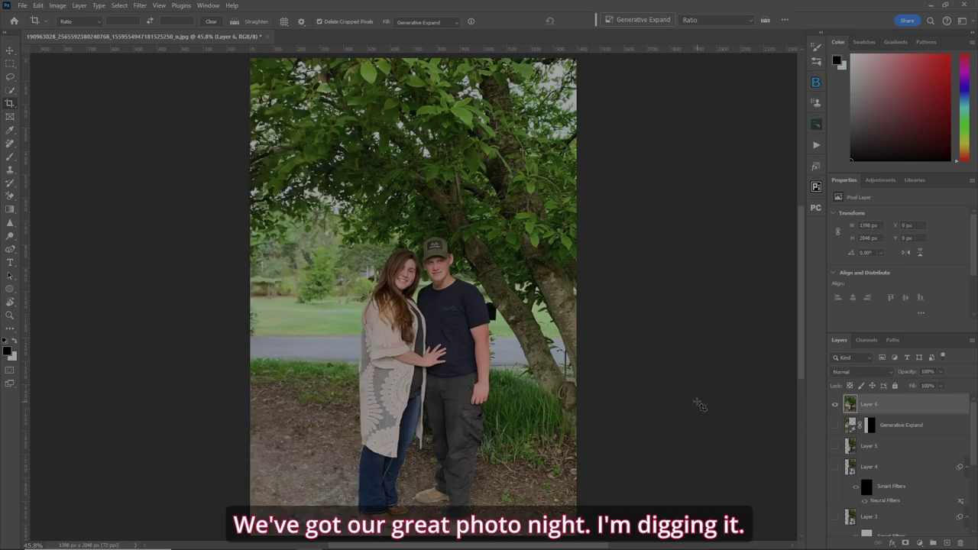